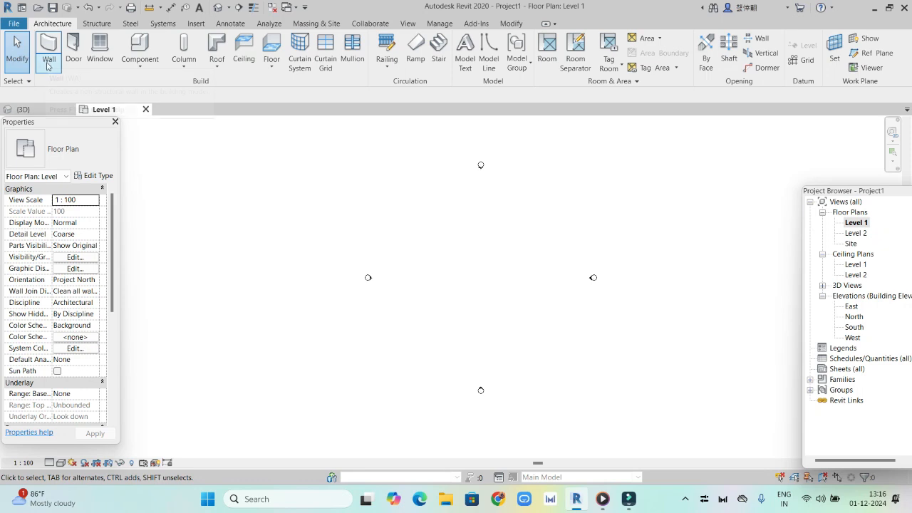
# Step: Draw a rectangular enclosure of Generic - 200mm walls about 23800 mm wide, 8000 mm high, between the elevation markers
pyautogui.click(48, 66)
pyautogui.click(84, 87)
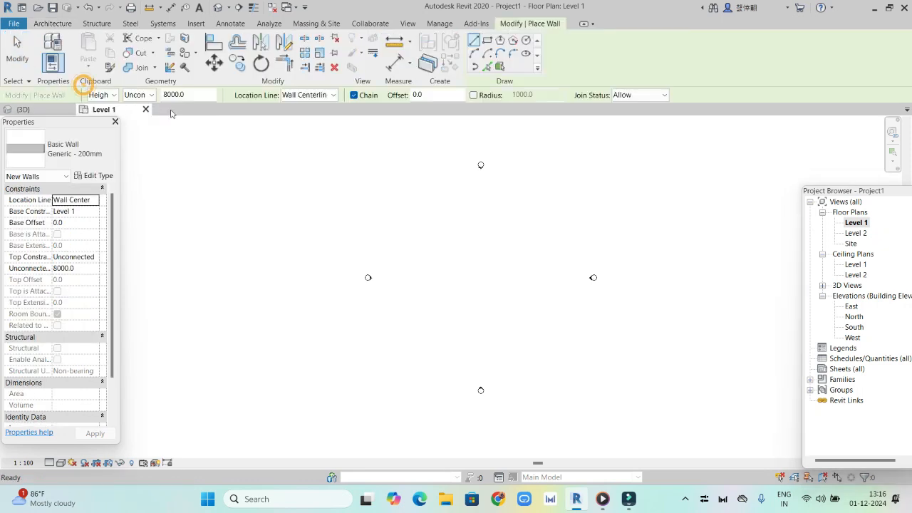
pyautogui.scroll(1, 448, 250)
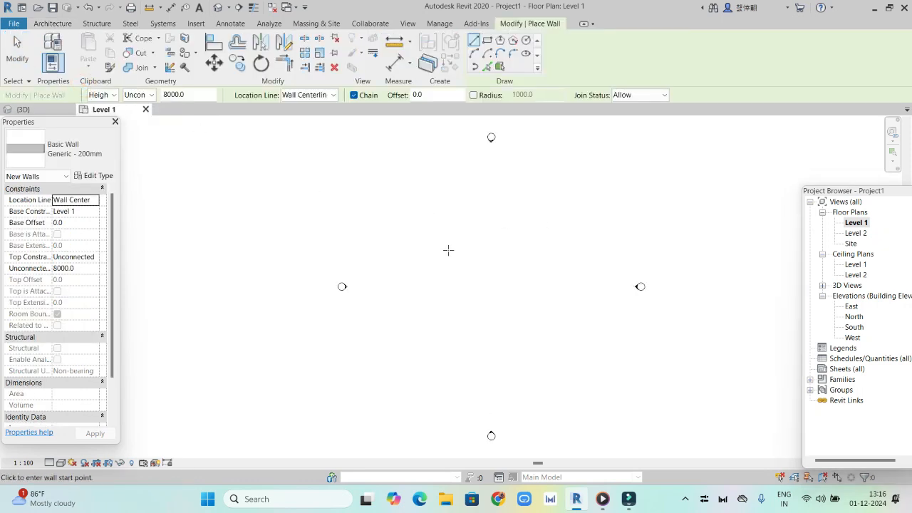
pyautogui.moveTo(456, 262); pyautogui.dragTo(403, 277, button='middle')
pyautogui.click(366, 238)
pyautogui.click(507, 239)
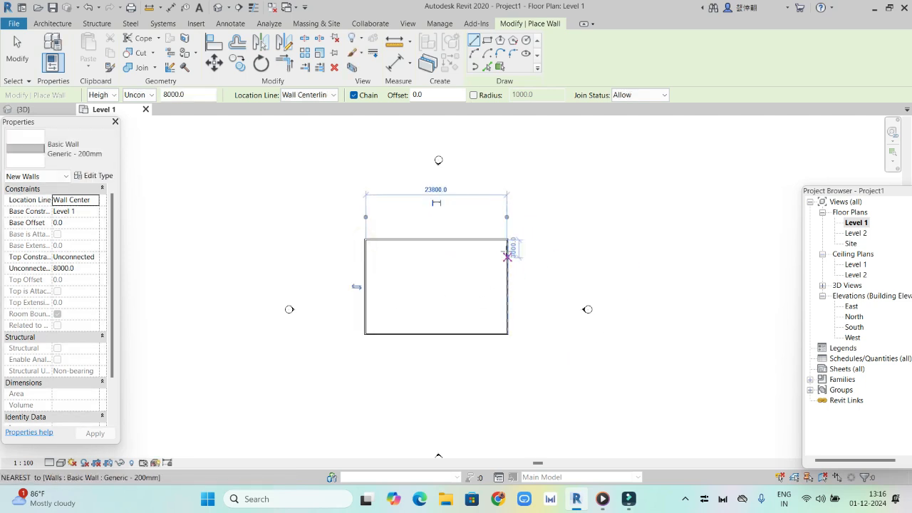
pyautogui.rightClick(504, 136)
pyautogui.click(521, 143)
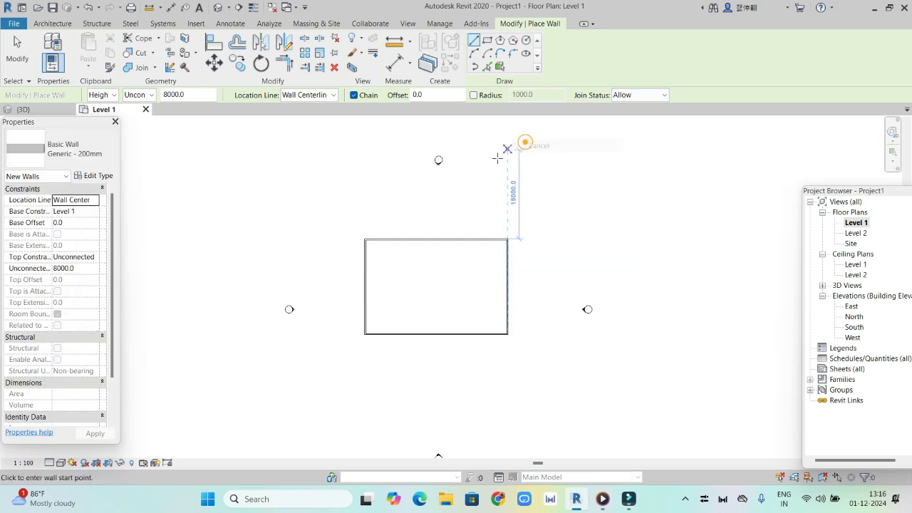
pyautogui.scroll(1, 474, 305)
pyautogui.scroll(2, 474, 305)
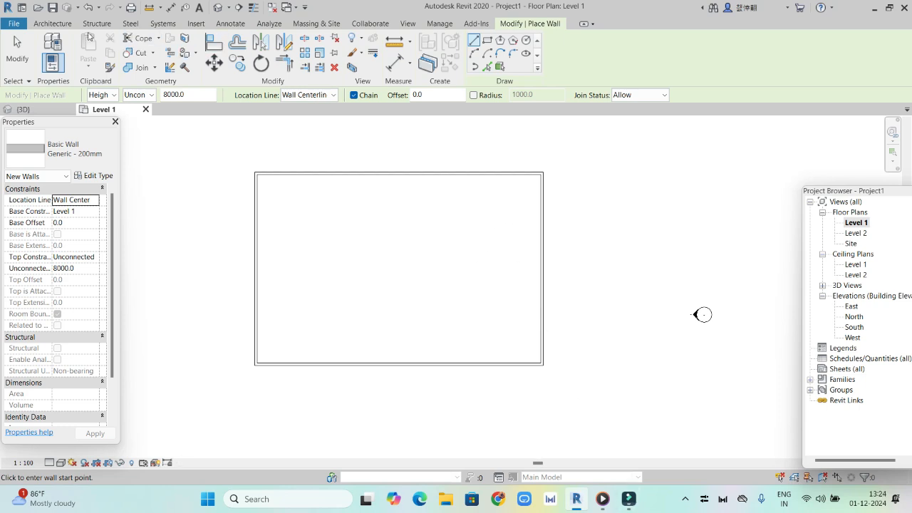
pyautogui.click(57, 24)
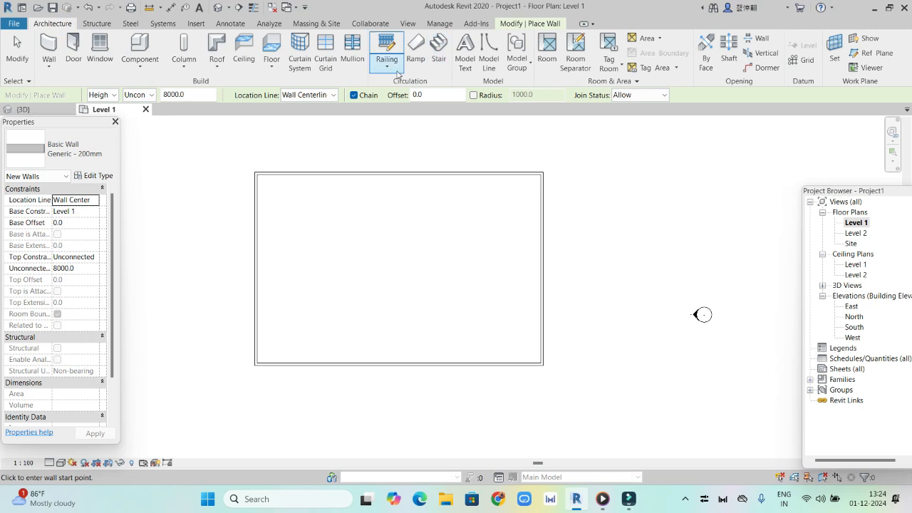
pyautogui.click(439, 51)
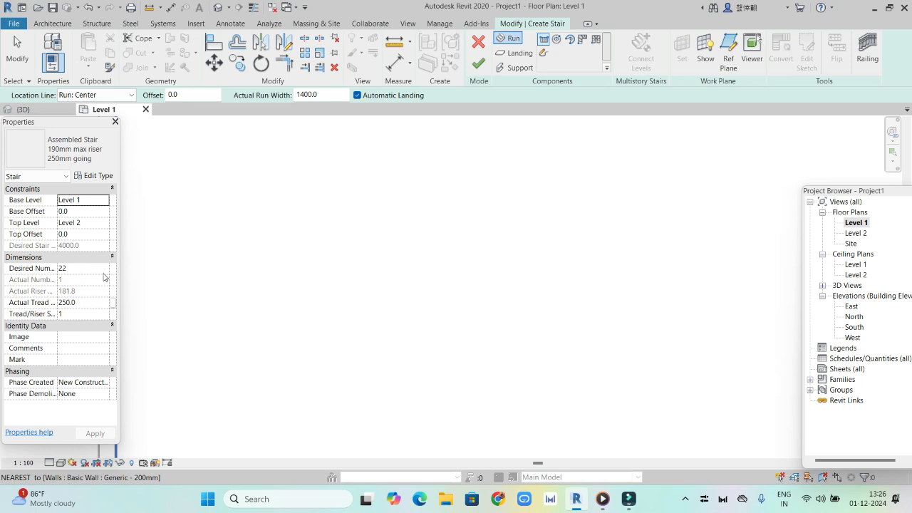
pyautogui.scroll(-5, 456, 265)
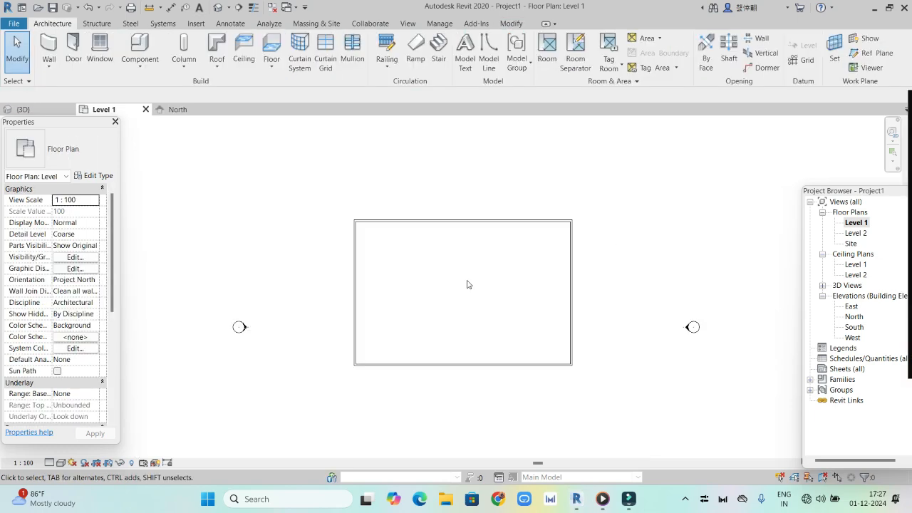
# Step: Try a single straight stair run 1400 mm wide inside the walled room, dismissing the save reminder
pyautogui.click(439, 45)
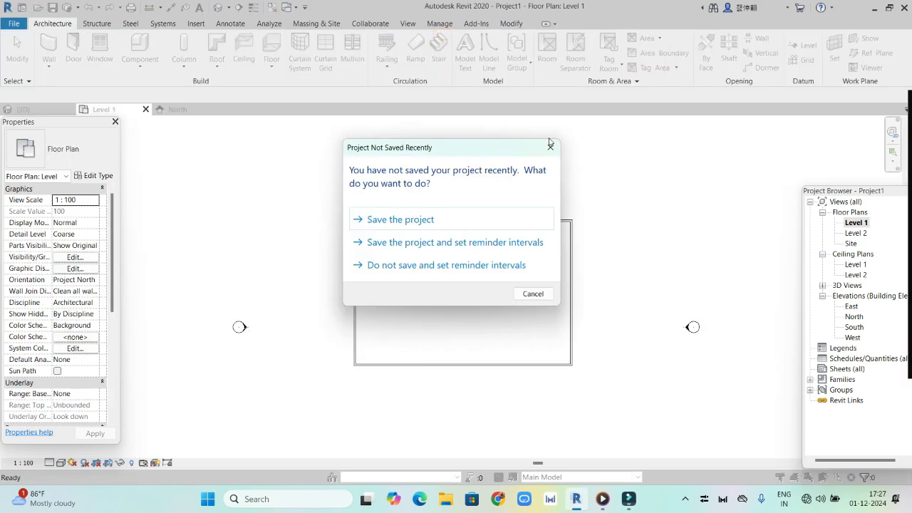
pyautogui.click(549, 150)
pyautogui.scroll(2, 448, 287)
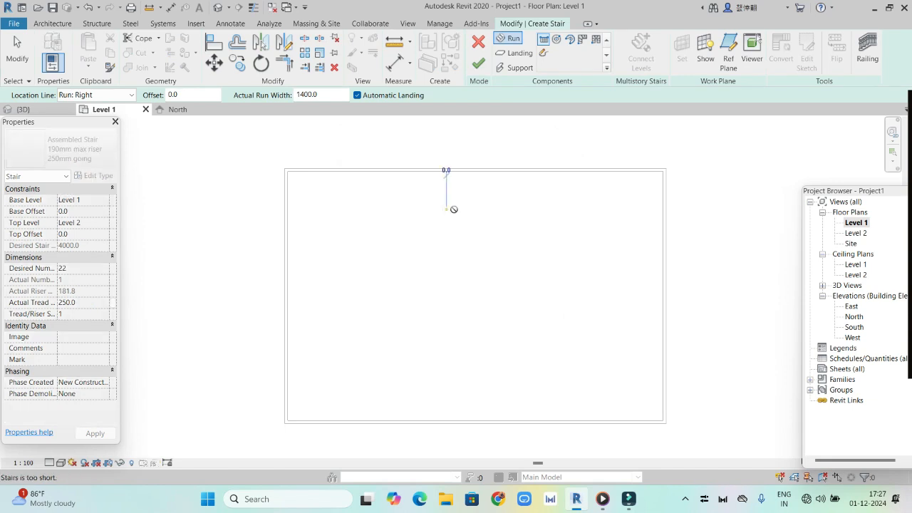
pyautogui.click(446, 210)
pyautogui.click(546, 210)
pyautogui.scroll(4, 545, 211)
pyautogui.press('Escape')
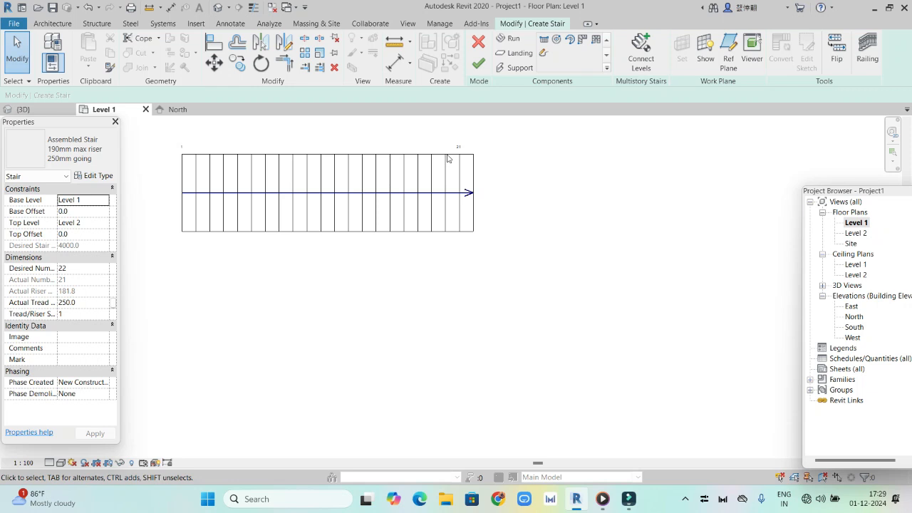
pyautogui.scroll(-3, 545, 202)
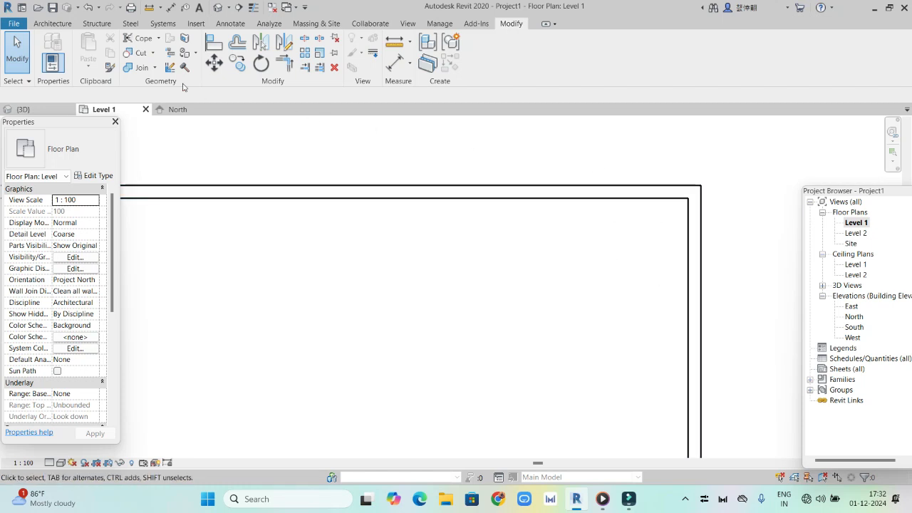
# Step: Draw model lines outlining a 1400 by 1400 mm landing square in the room's upper-right inner corner
pyautogui.click(54, 26)
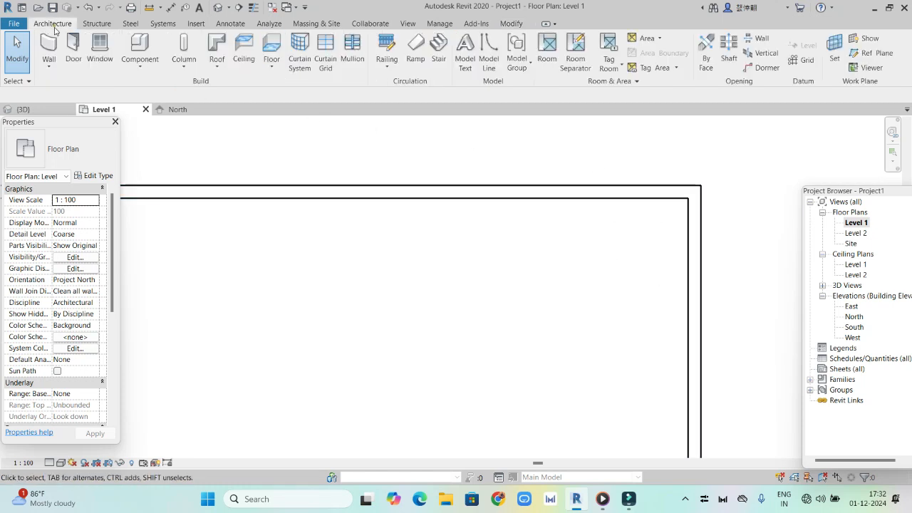
pyautogui.click(489, 54)
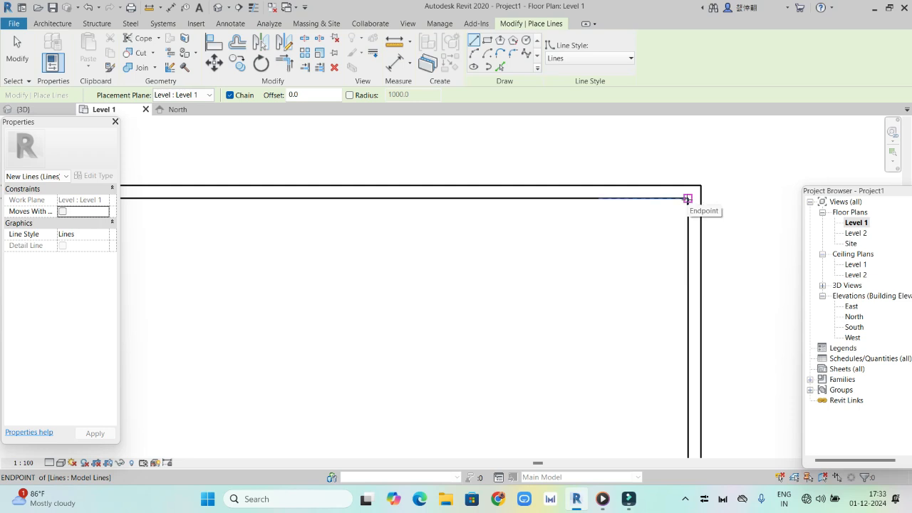
pyautogui.click(689, 199)
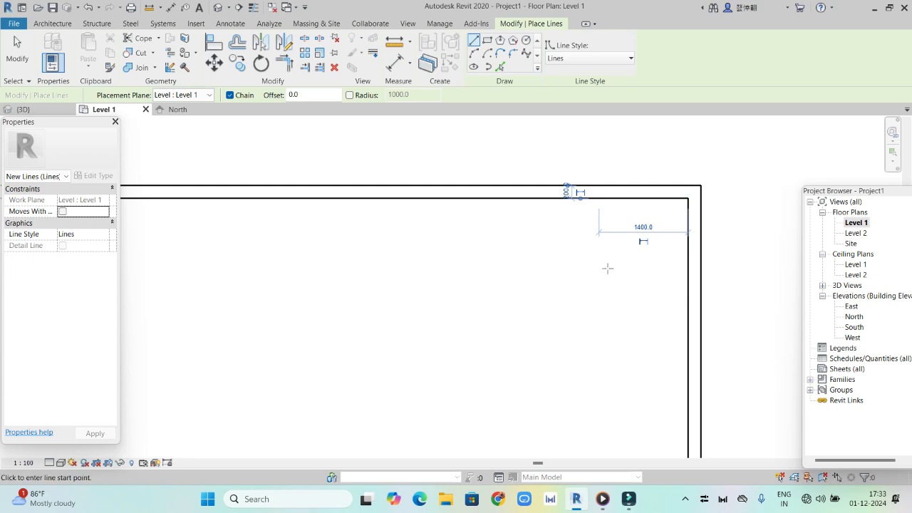
pyautogui.click(599, 200)
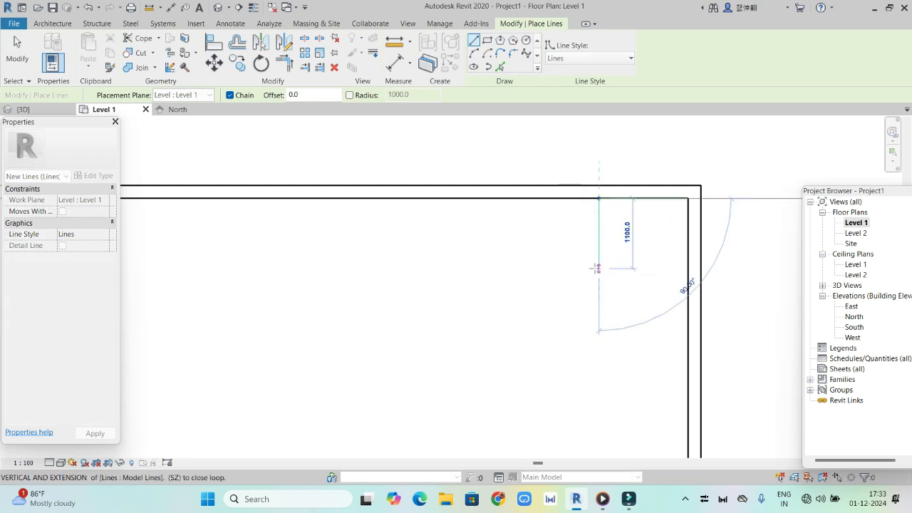
pyautogui.click(599, 287)
pyautogui.click(687, 287)
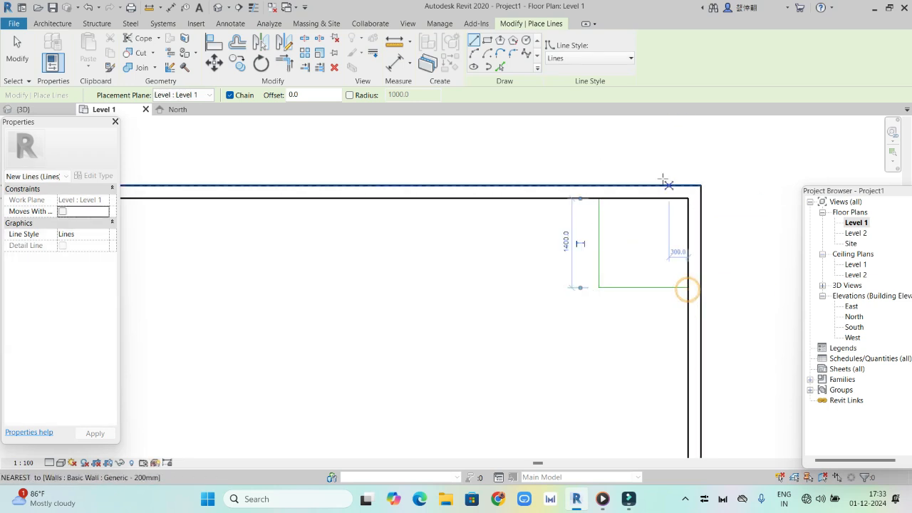
pyautogui.rightClick(677, 141)
pyautogui.click(695, 147)
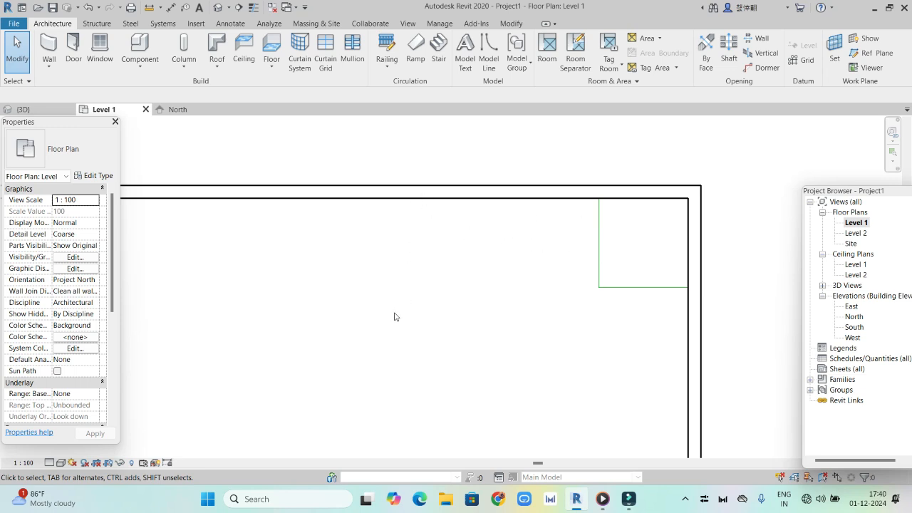
# Step: Create a model line offset 2750 mm leftward from the landing square's left edge using Pick Lines
pyautogui.click(489, 51)
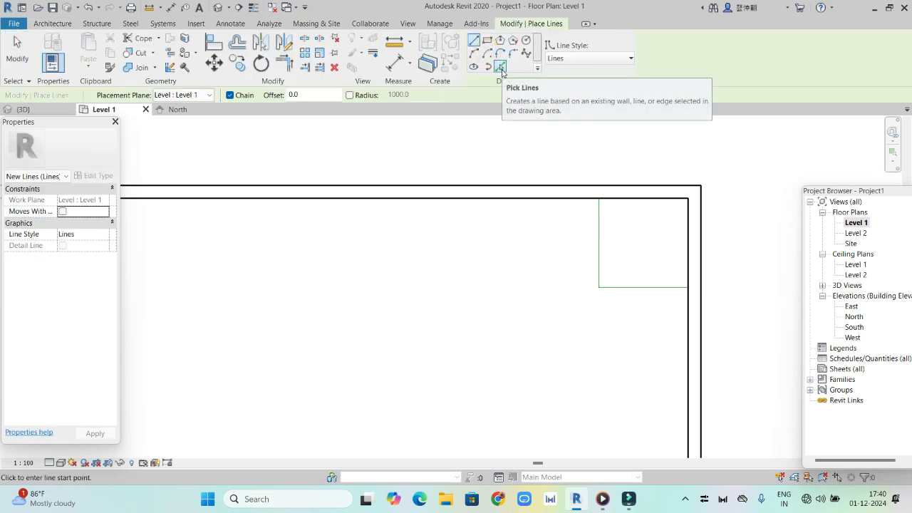
pyautogui.click(501, 69)
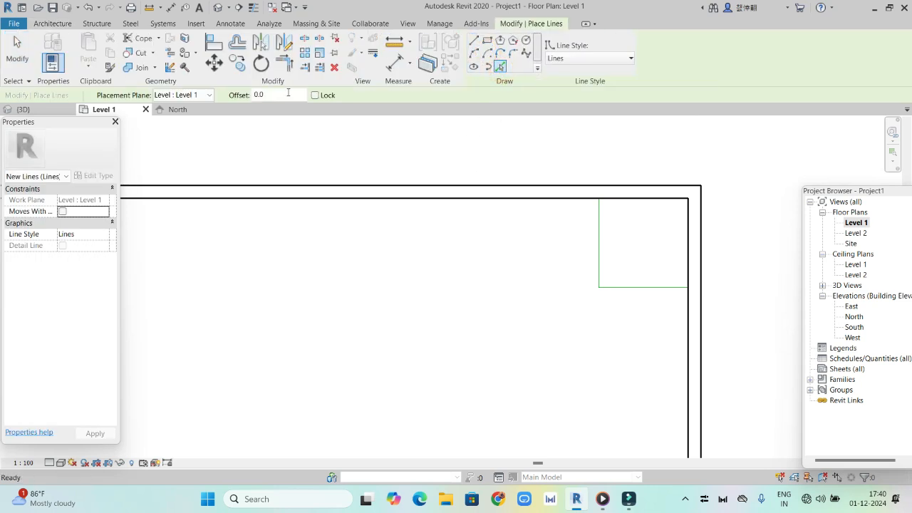
pyautogui.click(288, 94)
pyautogui.write('275')
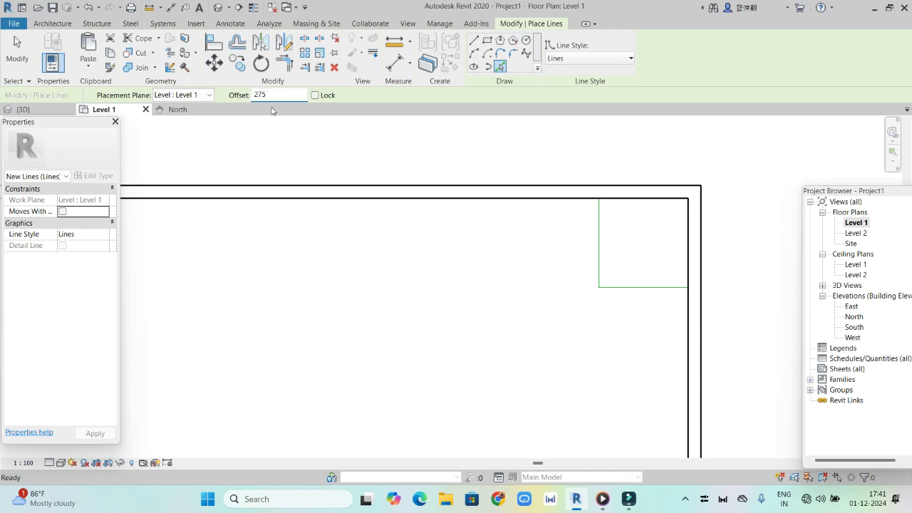
pyautogui.write('0')
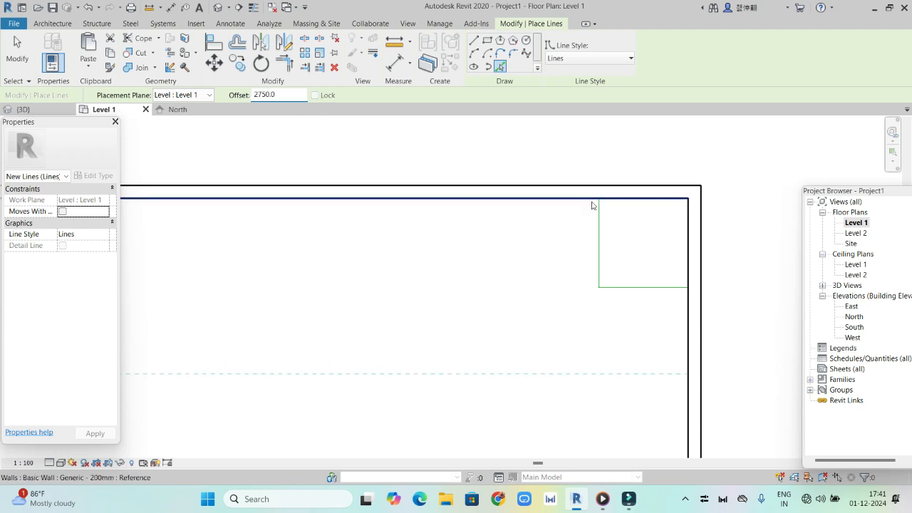
pyautogui.click(598, 230)
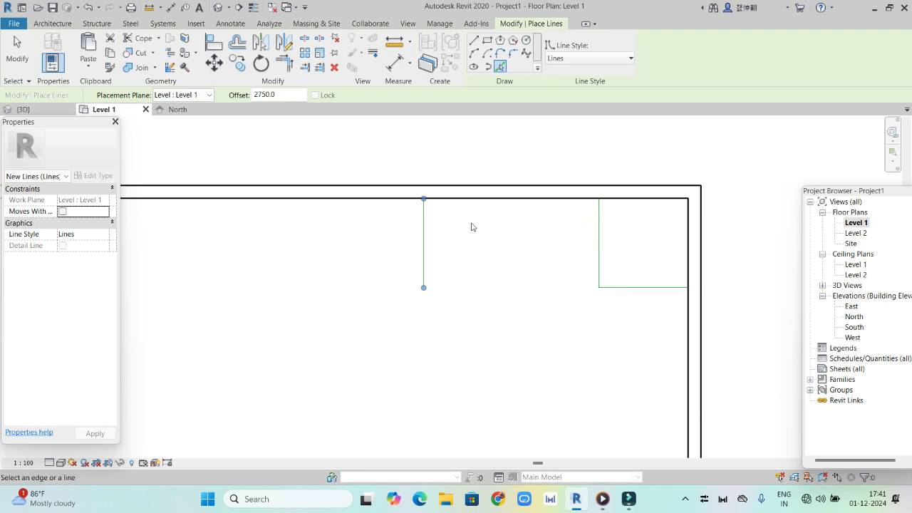
pyautogui.click(416, 332)
# Step: Start a stair with location line Run: Left and draw a 2750 mm run along the upper wall from the offset line to the landing
pyautogui.click(41, 23)
pyautogui.click(439, 46)
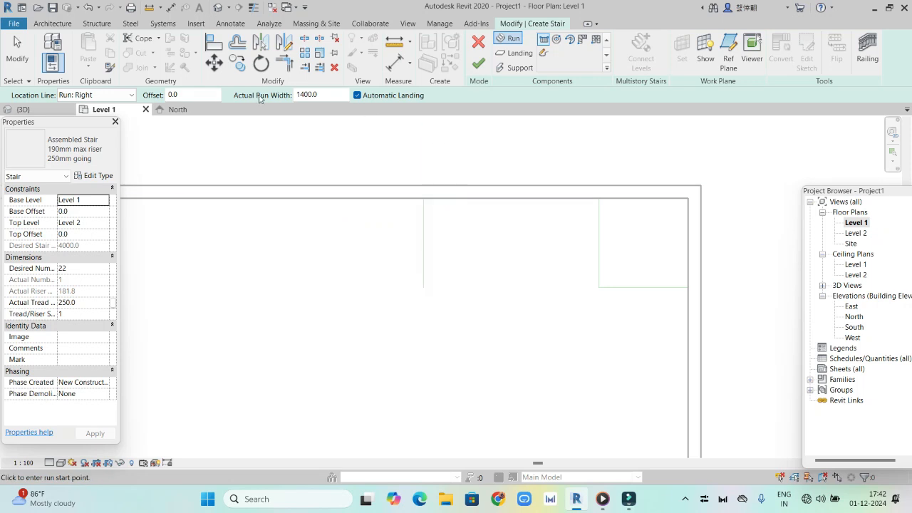
pyautogui.click(96, 95)
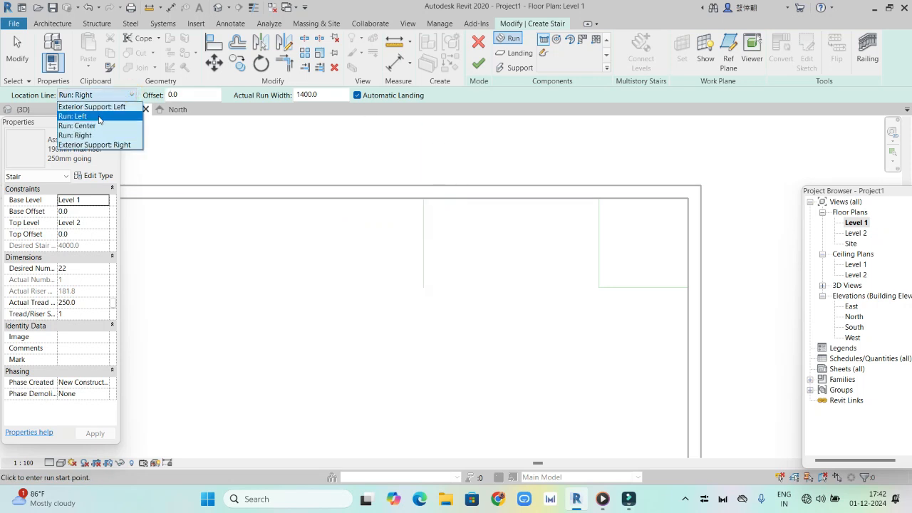
pyautogui.click(73, 117)
pyautogui.click(423, 198)
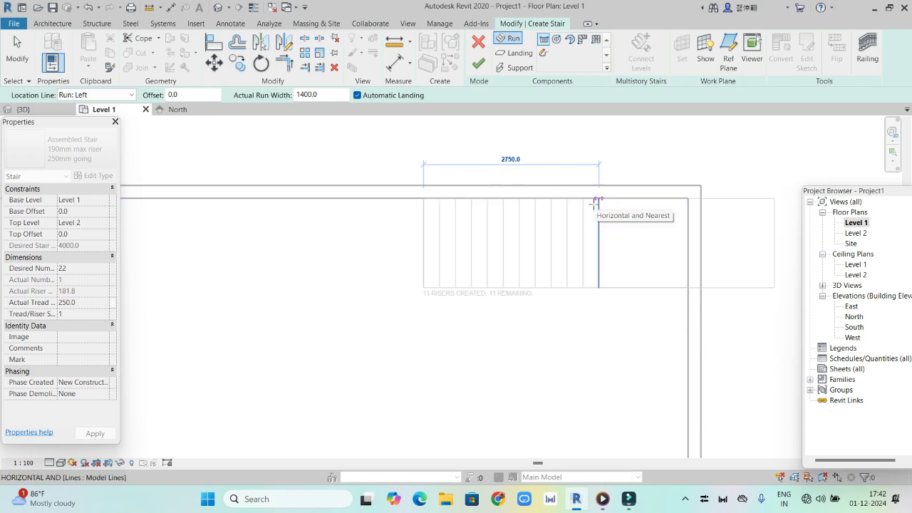
pyautogui.scroll(2, 595, 203)
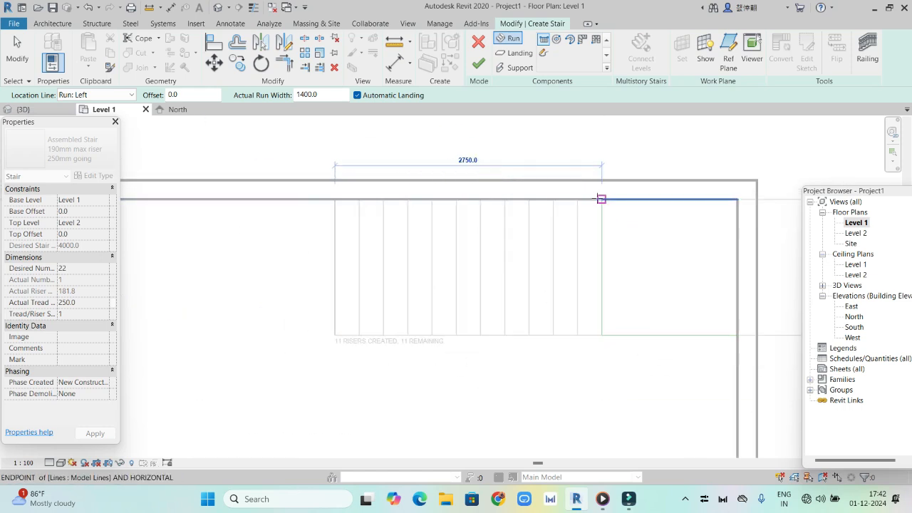
pyautogui.click(602, 200)
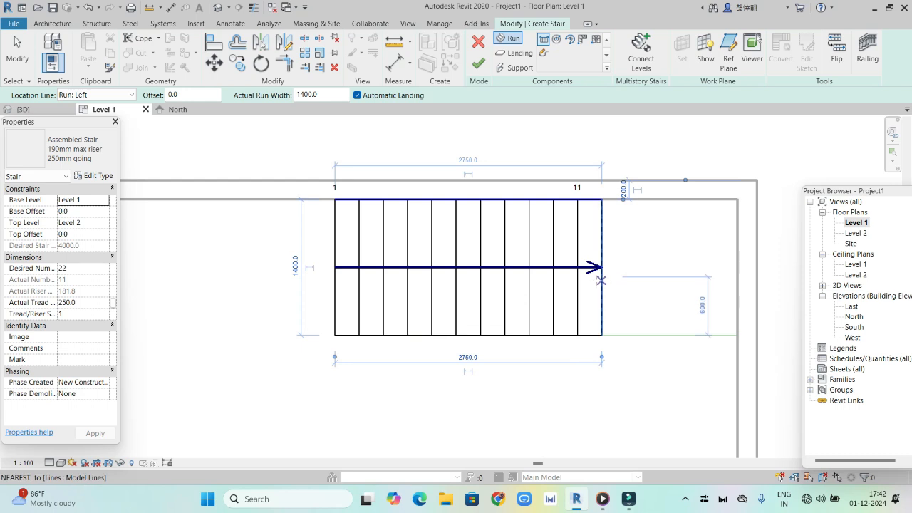
# Step: Draw the second stair run with location line Run: Right, 2750 mm downward from the landing's lower-left corner, and finish the stair
pyautogui.moveTo(628, 362); pyautogui.dragTo(634, 277, button='middle')
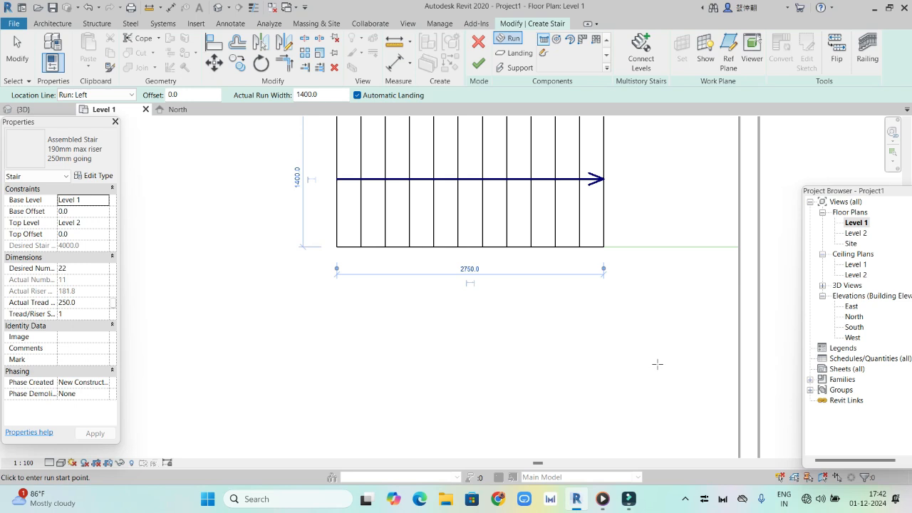
pyautogui.scroll(-2, 657, 364)
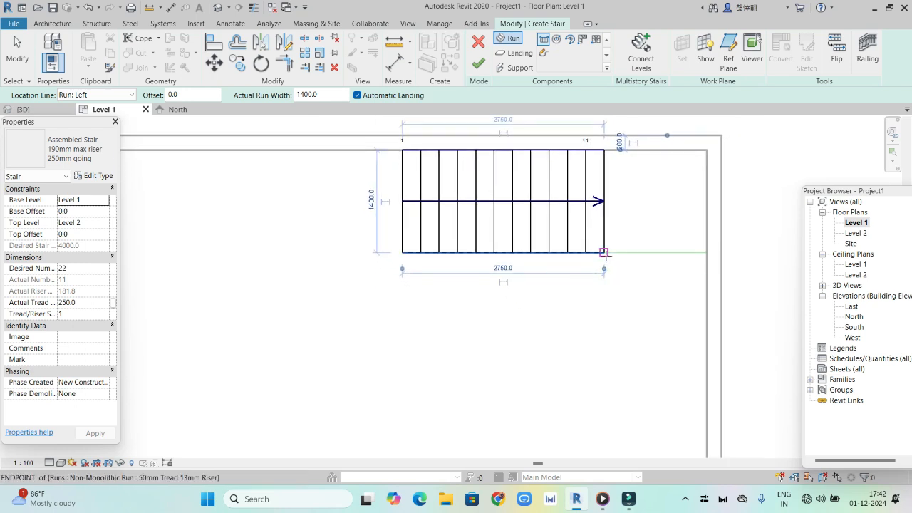
pyautogui.click(129, 95)
pyautogui.click(90, 134)
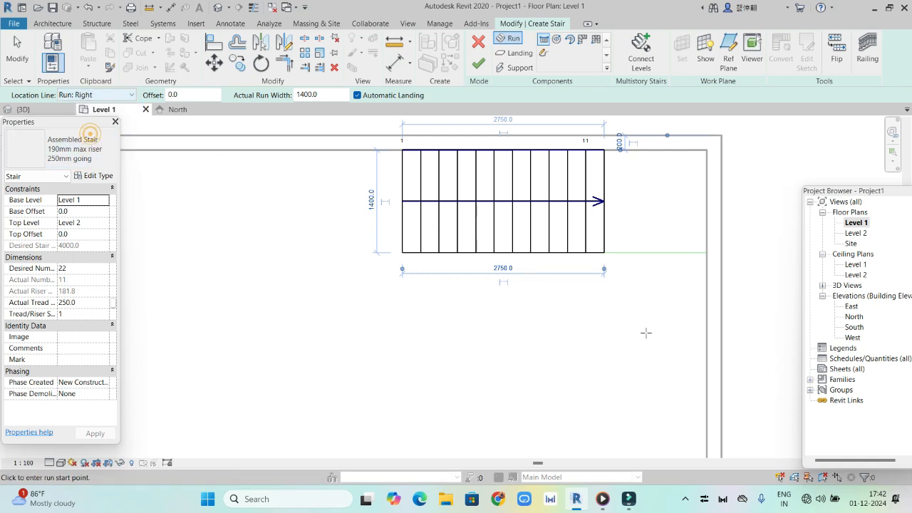
pyautogui.click(603, 252)
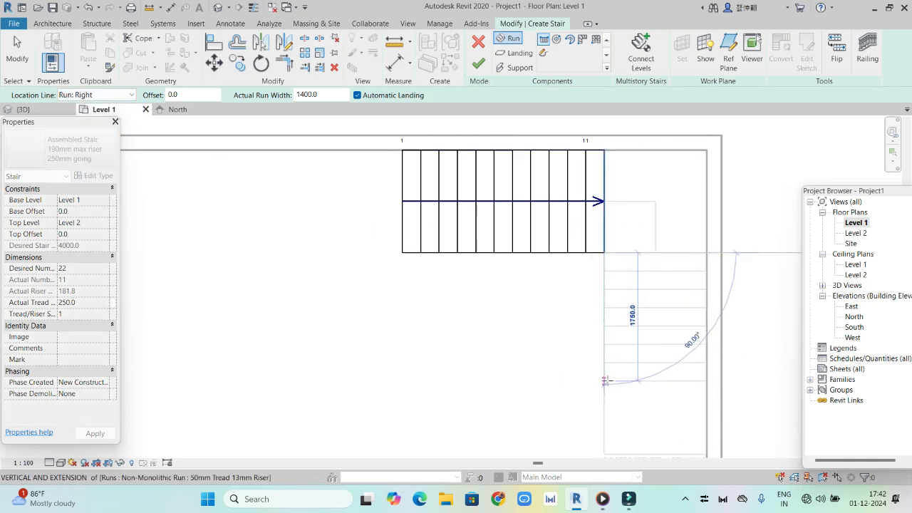
pyautogui.scroll(-1, 603, 378)
pyautogui.scroll(-1, 601, 392)
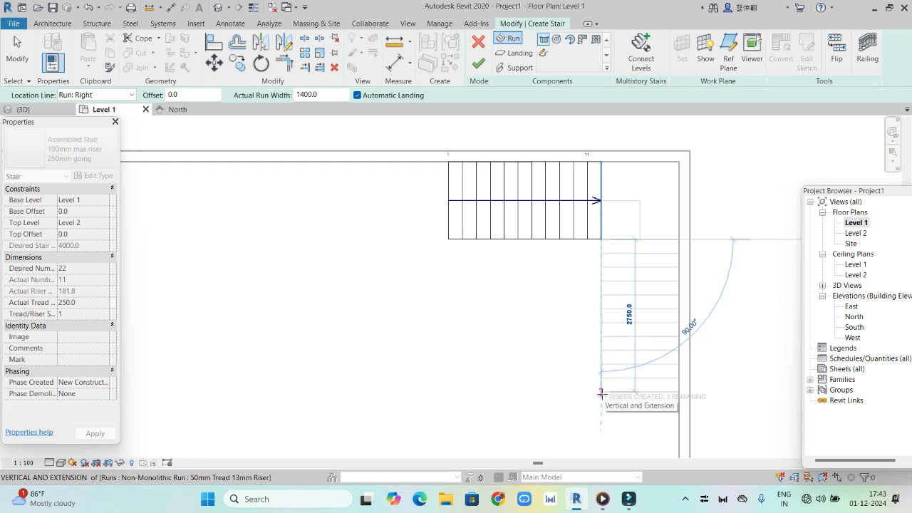
pyautogui.click(600, 391)
pyautogui.press('Escape')
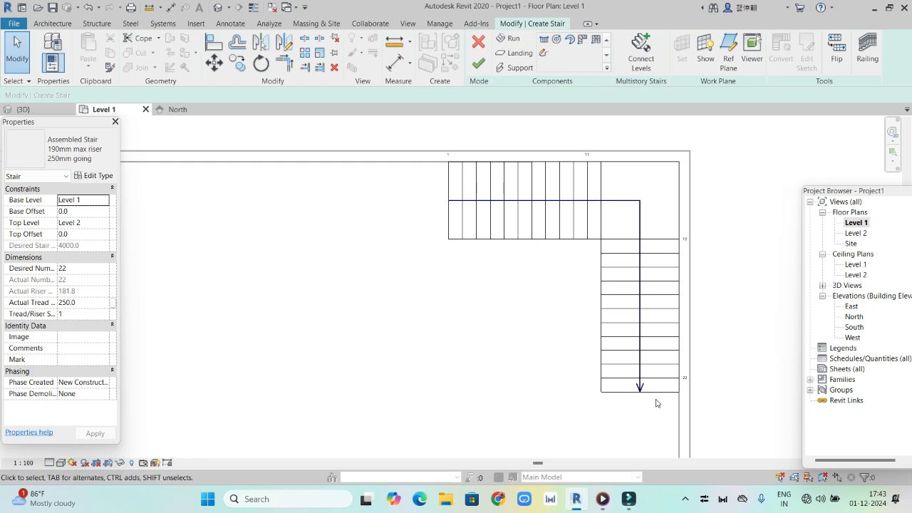
pyautogui.click(478, 63)
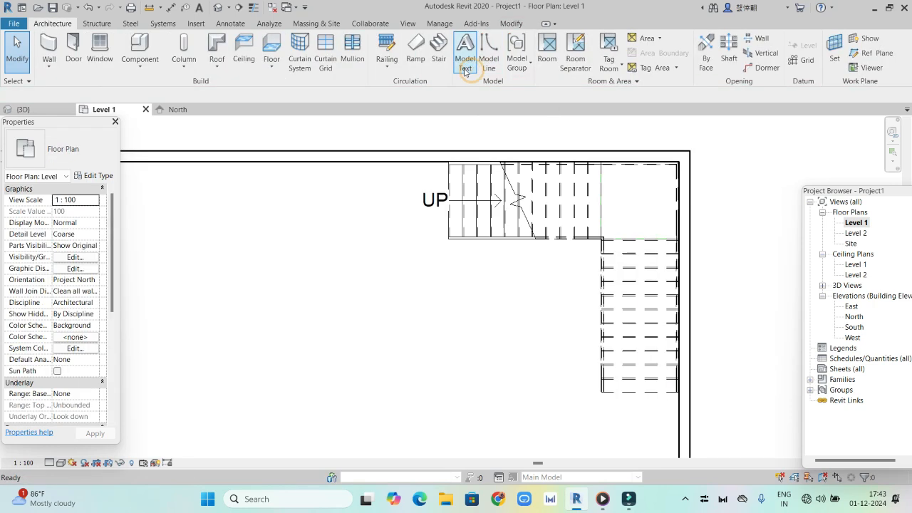
# Step: Open the 3D view and delete the stair's outer railing along the room walls
pyautogui.click(69, 109)
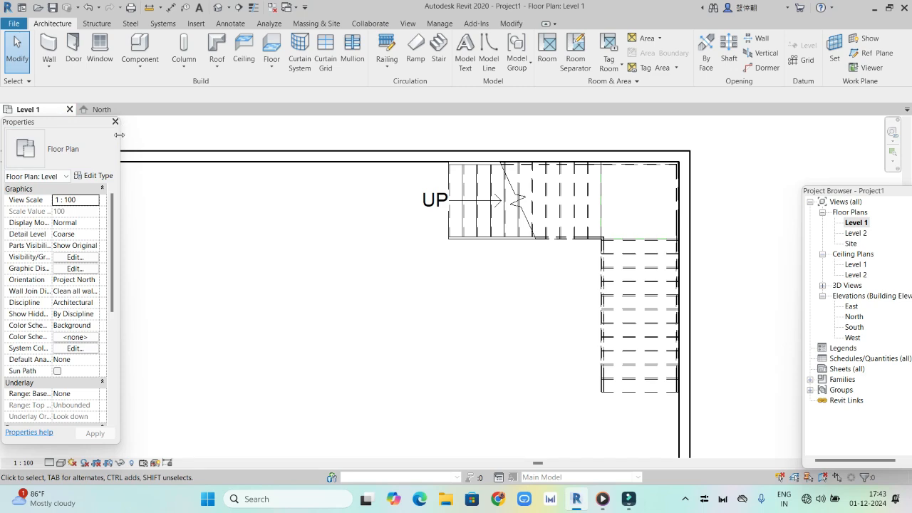
pyautogui.click(472, 327)
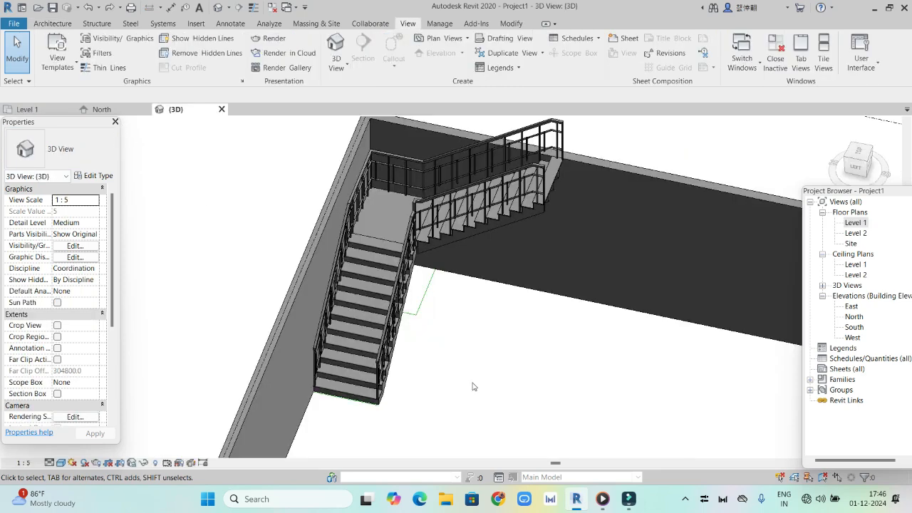
pyautogui.scroll(2, 473, 387)
pyautogui.moveTo(499, 333); pyautogui.dragTo(570, 383, button='middle')
pyautogui.scroll(-1, 514, 394)
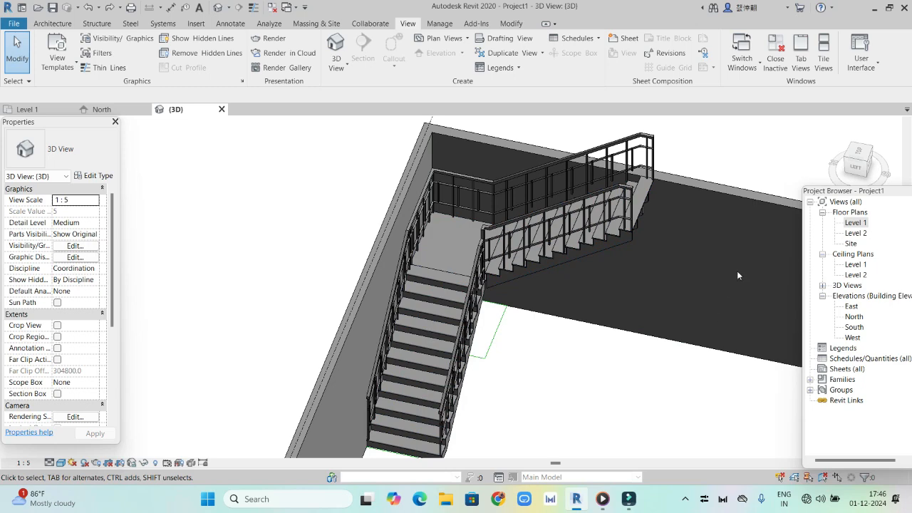
pyautogui.click(598, 153)
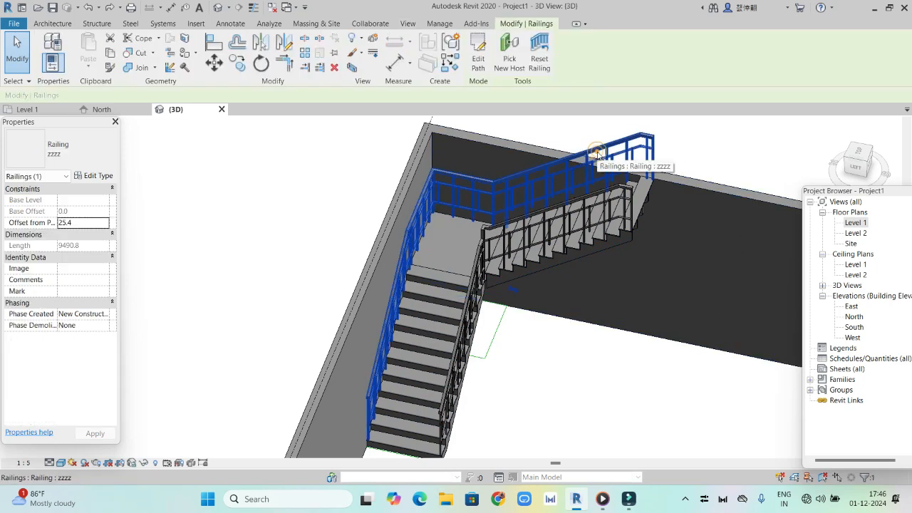
pyautogui.press('Escape')
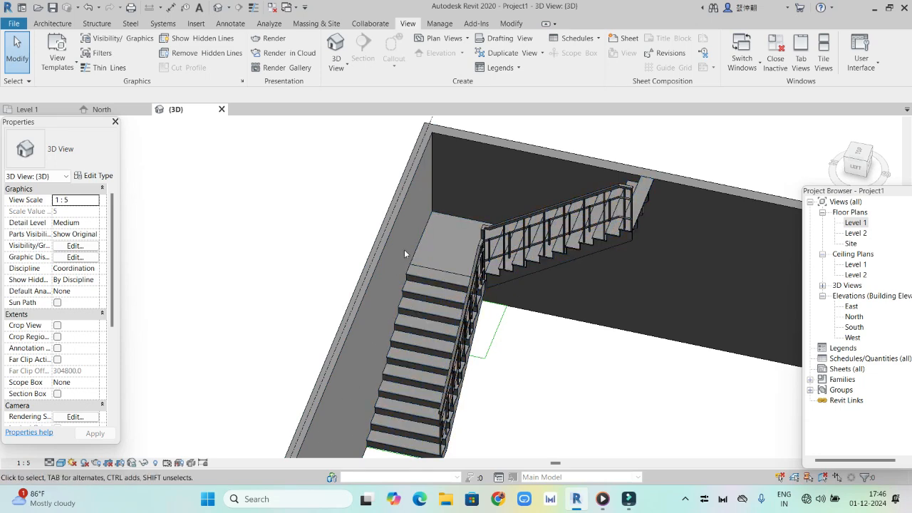
# Step: Start a new stair on the Level 1 floor plan using the Cast-In-Place Stair type Monolithic Stair
pyautogui.scroll(-1, 519, 391)
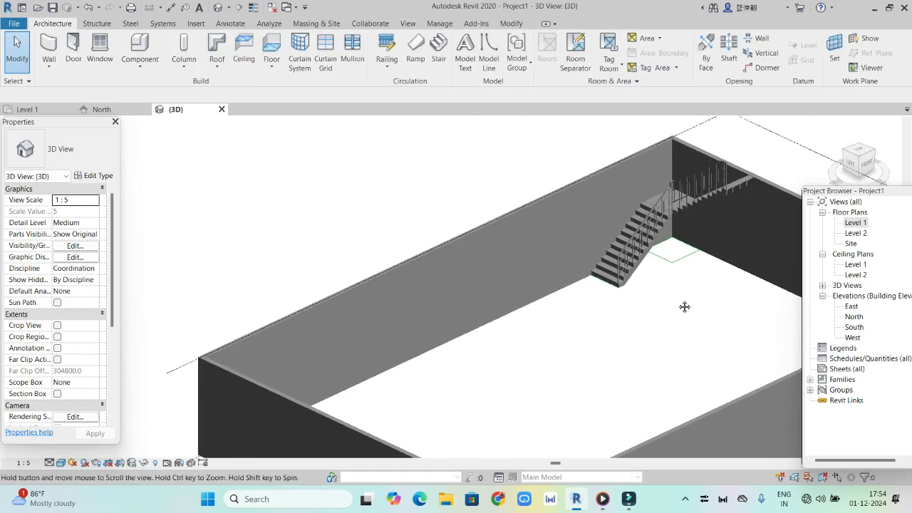
pyautogui.scroll(2, 539, 295)
pyautogui.click(501, 223)
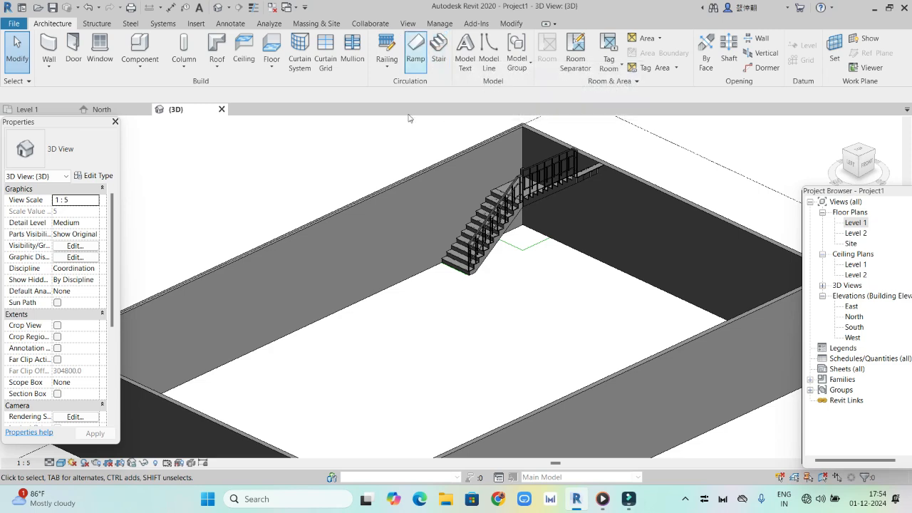
pyautogui.click(438, 50)
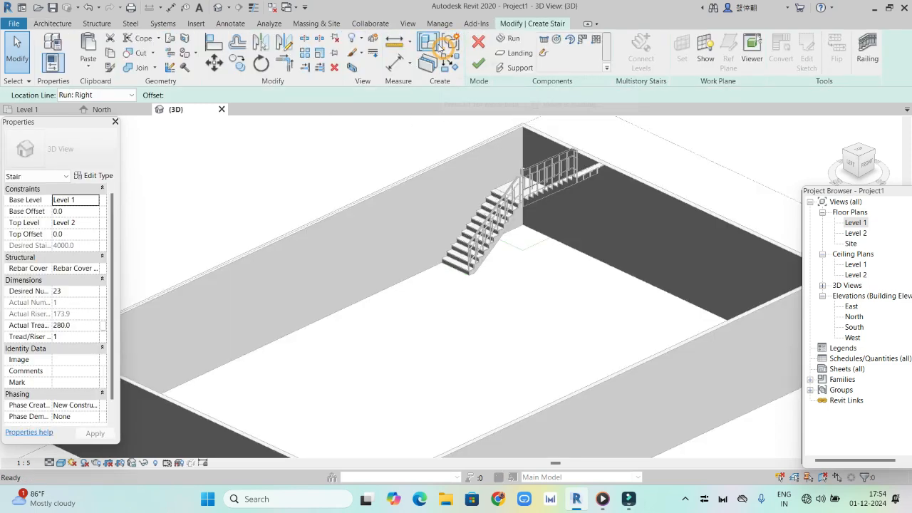
pyautogui.doubleClick(860, 225)
pyautogui.scroll(-1, 407, 279)
pyautogui.moveTo(412, 278); pyautogui.dragTo(546, 260, button='middle')
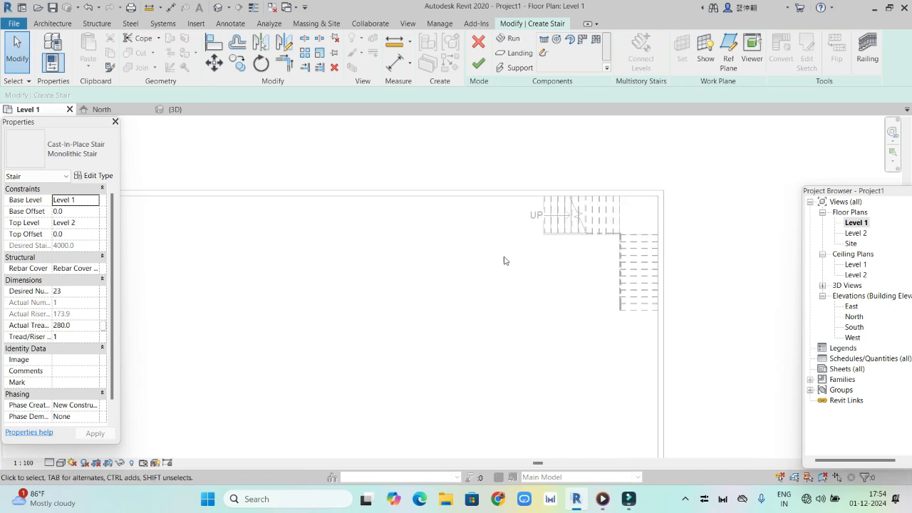
pyautogui.click(65, 176)
pyautogui.click(68, 164)
pyautogui.click(68, 160)
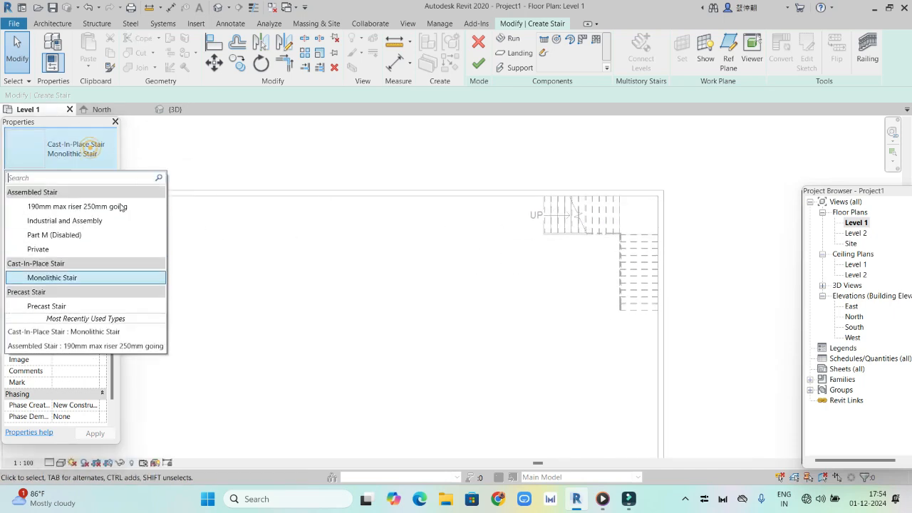
pyautogui.click(68, 278)
pyautogui.scroll(-1, 398, 244)
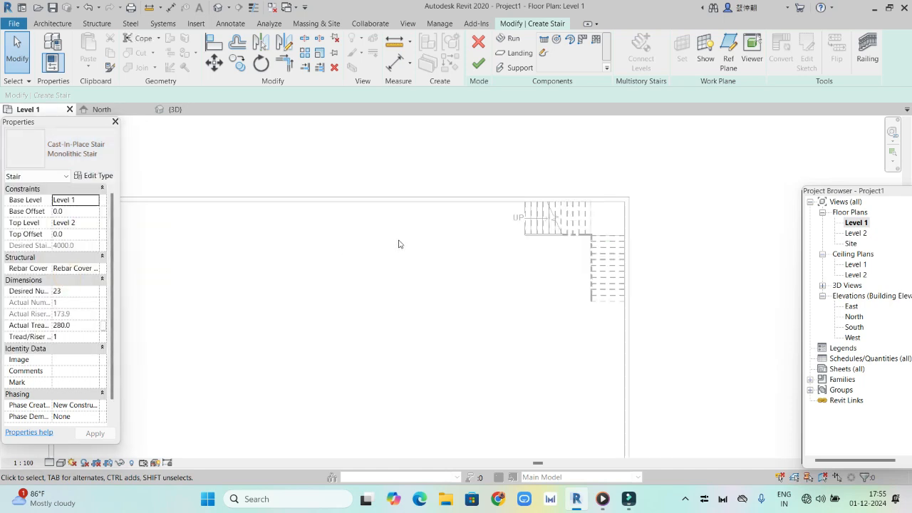
pyautogui.moveTo(399, 244); pyautogui.dragTo(448, 212, button='middle')
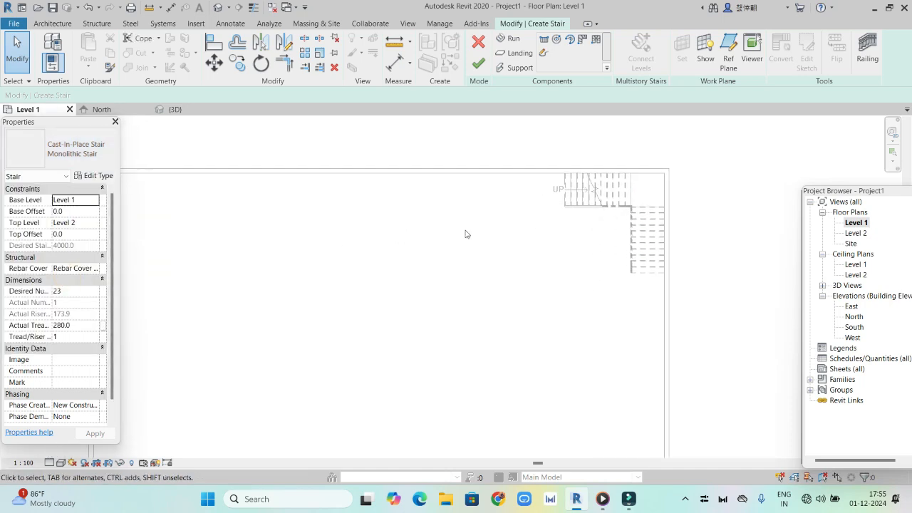
# Step: Draw an L-shaped stair of two straight runs, 1400 mm wide with location line Run: Right, in the open room area and finish it
pyautogui.click(545, 40)
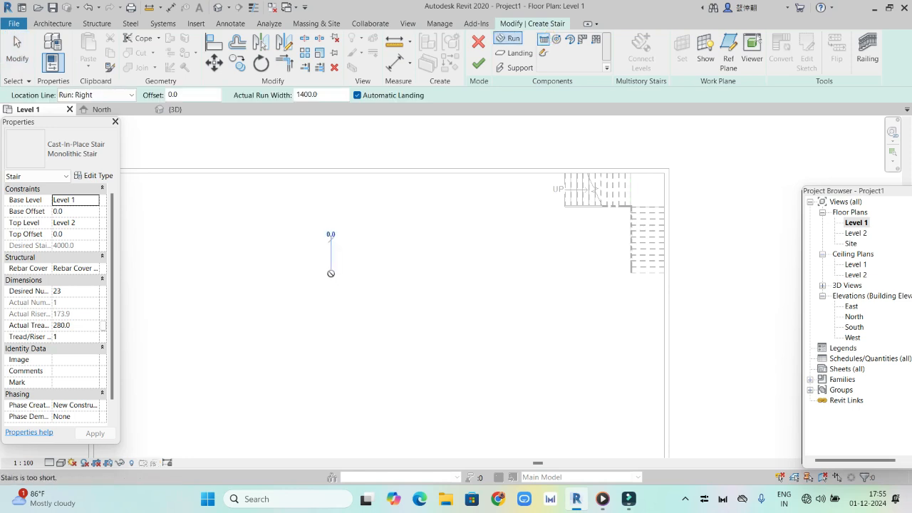
pyautogui.click(330, 273)
pyautogui.click(405, 273)
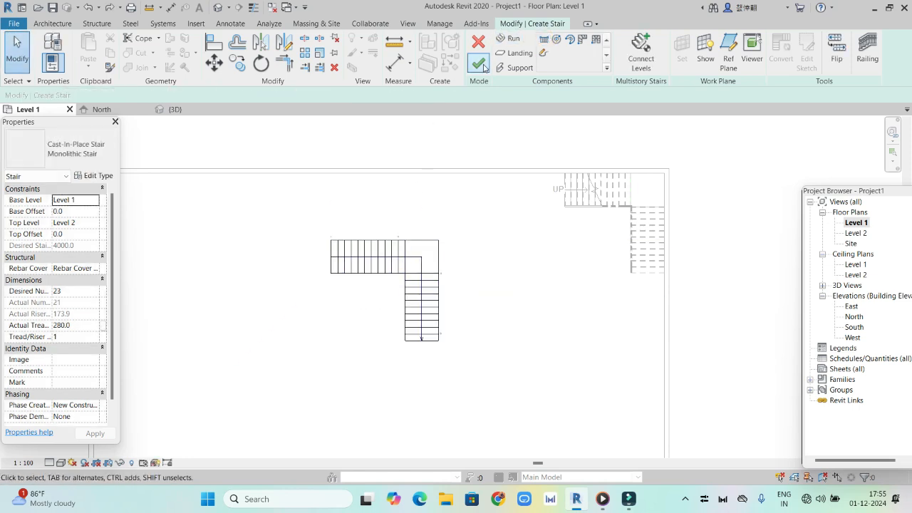
pyautogui.click(478, 62)
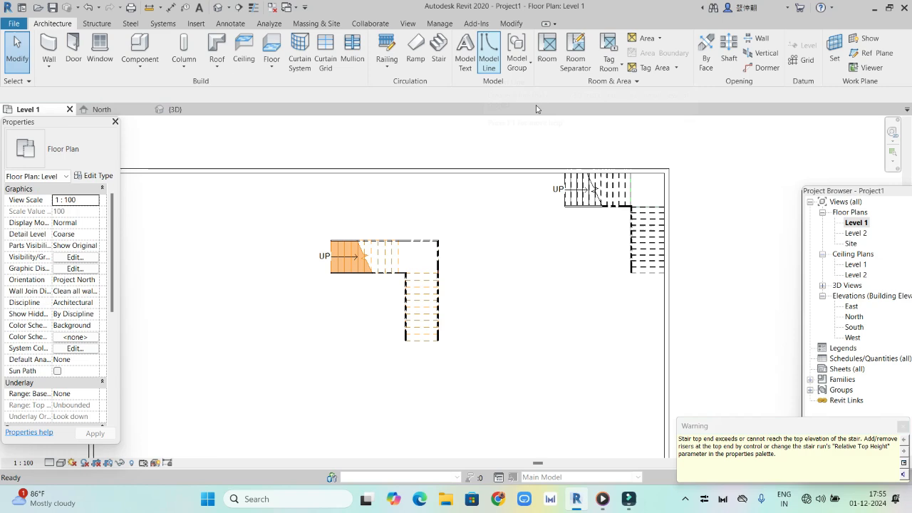
# Step: In the 3D view, set the underside surface of the new monolithic stair's 150mm Depth run type to Stepped
pyautogui.click(173, 109)
pyautogui.scroll(3, 417, 338)
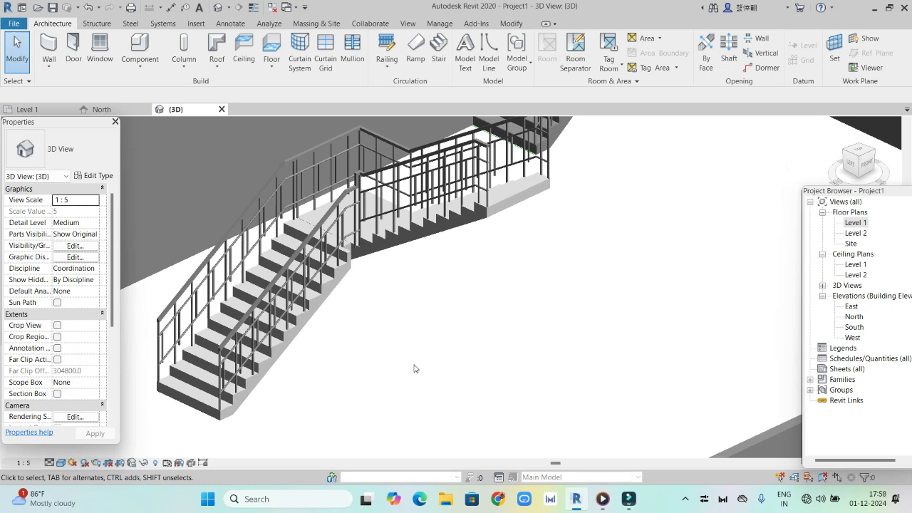
pyautogui.moveTo(414, 368); pyautogui.dragTo(492, 340, button='middle')
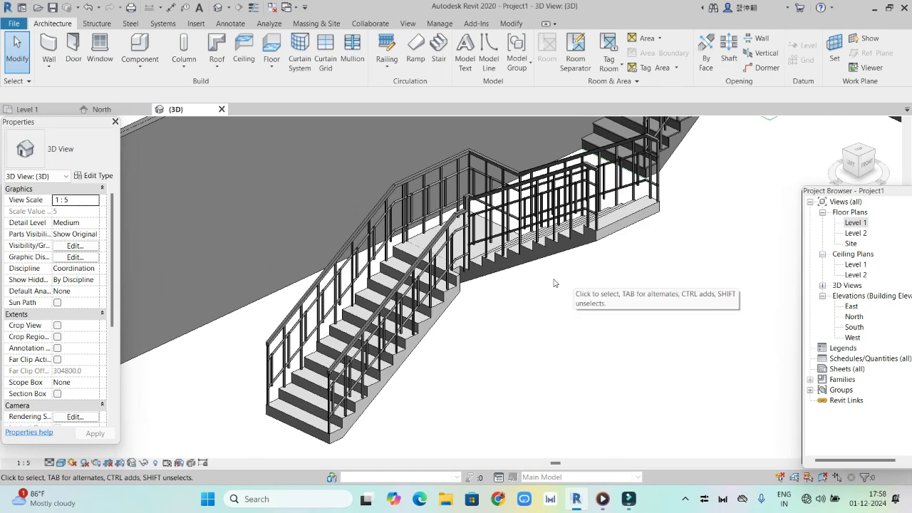
pyautogui.scroll(-1, 553, 283)
pyautogui.moveTo(554, 283); pyautogui.dragTo(422, 275, button='middle')
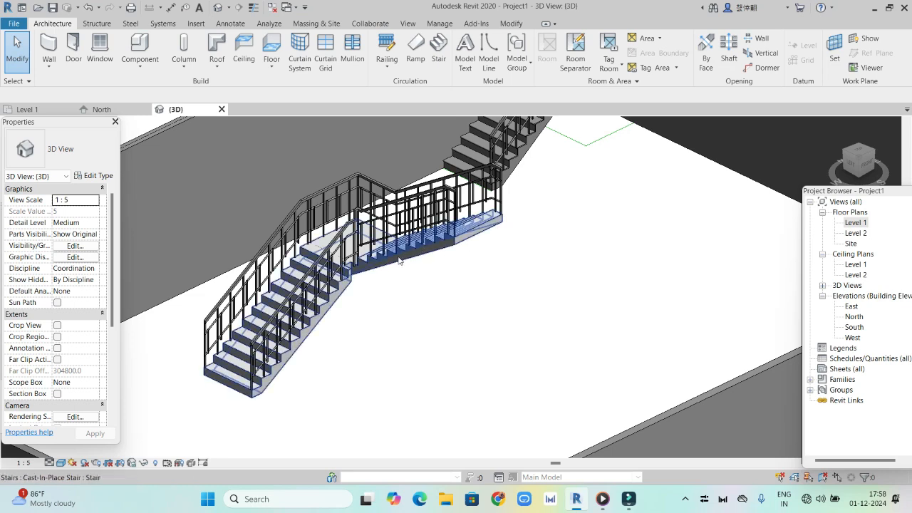
pyautogui.click(449, 249)
pyautogui.click(97, 176)
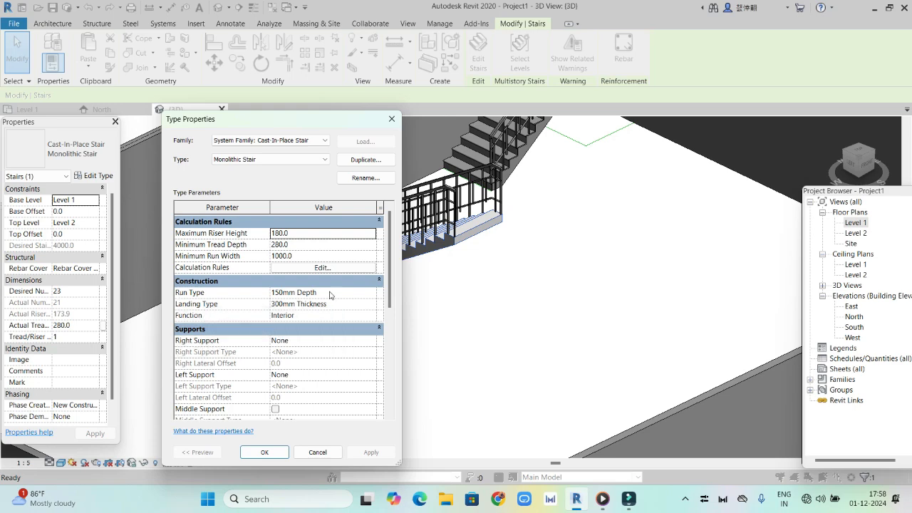
pyautogui.click(374, 297)
pyautogui.click(374, 297)
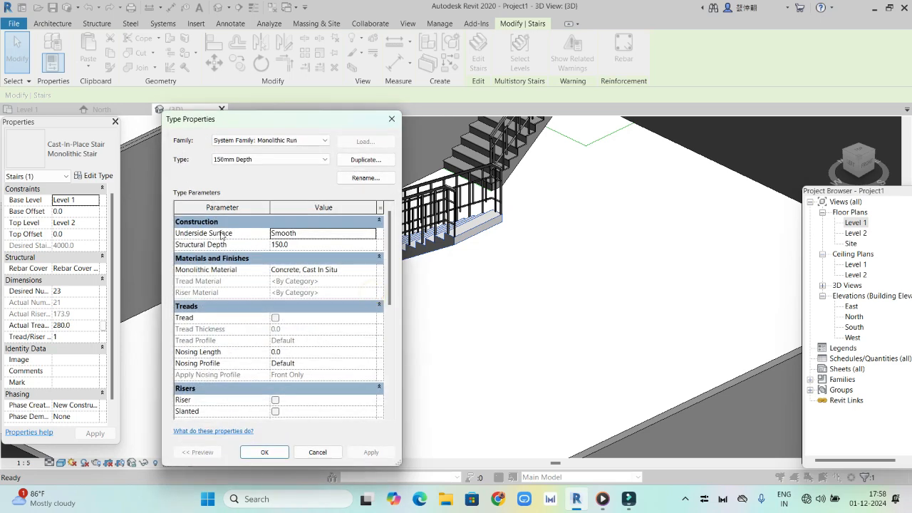
pyautogui.click(372, 234)
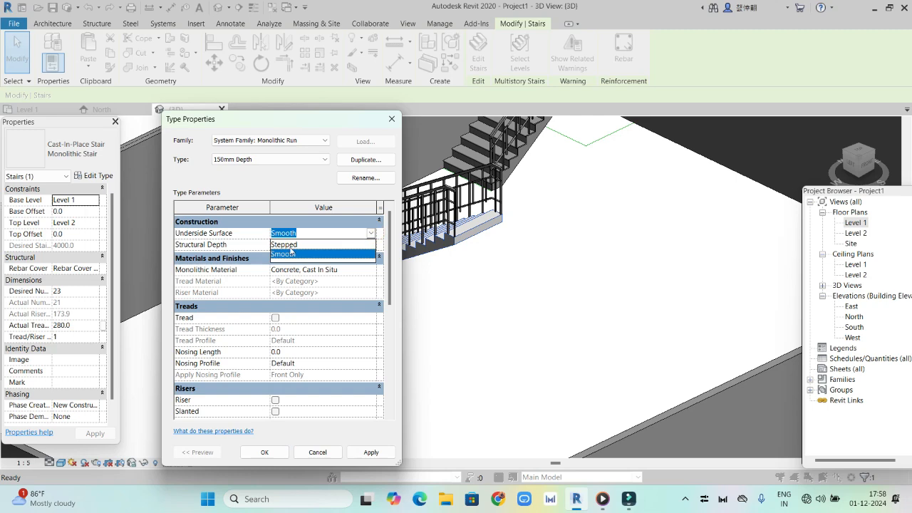
pyautogui.click(285, 244)
pyautogui.click(367, 452)
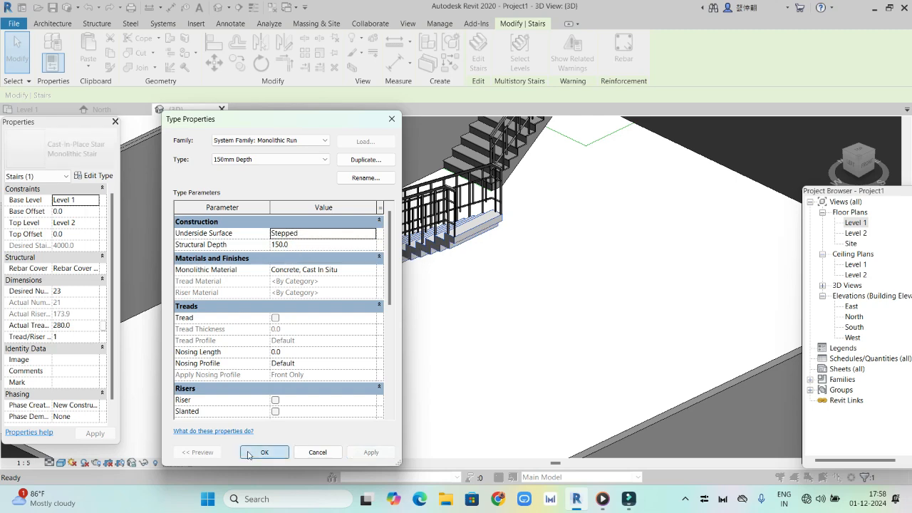
pyautogui.click(248, 455)
pyautogui.click(258, 451)
# Step: Set the structural depth of the monolithic stair's 150mm Depth run type to 600 mm
pyautogui.scroll(5, 387, 356)
pyautogui.moveTo(387, 357); pyautogui.dragTo(504, 366, button='middle')
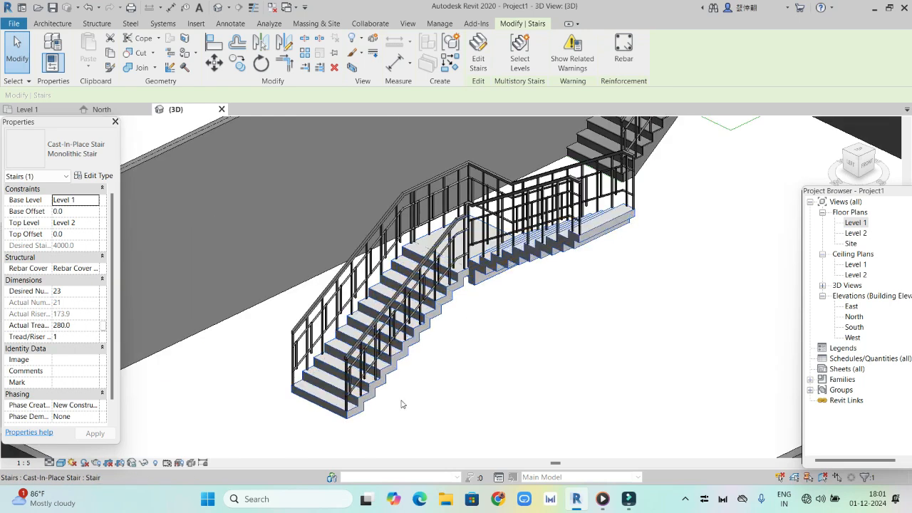
pyautogui.scroll(1, 482, 350)
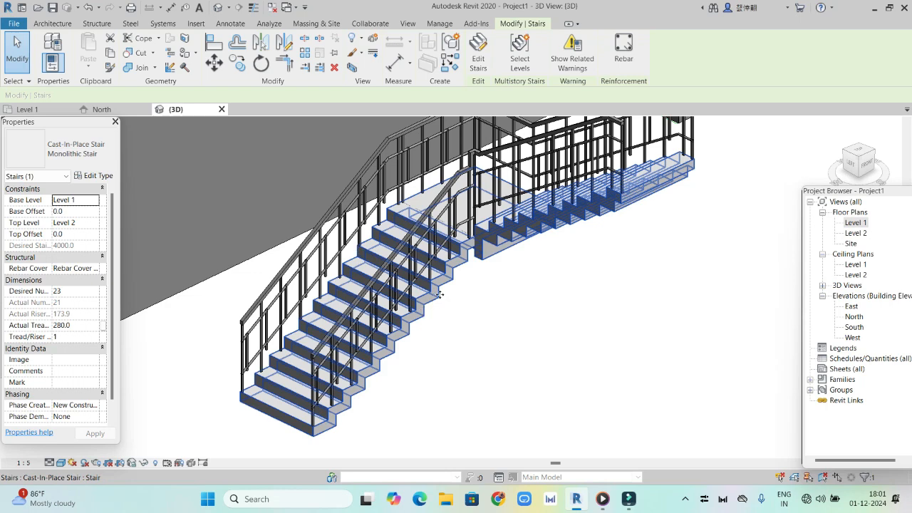
pyautogui.click(98, 176)
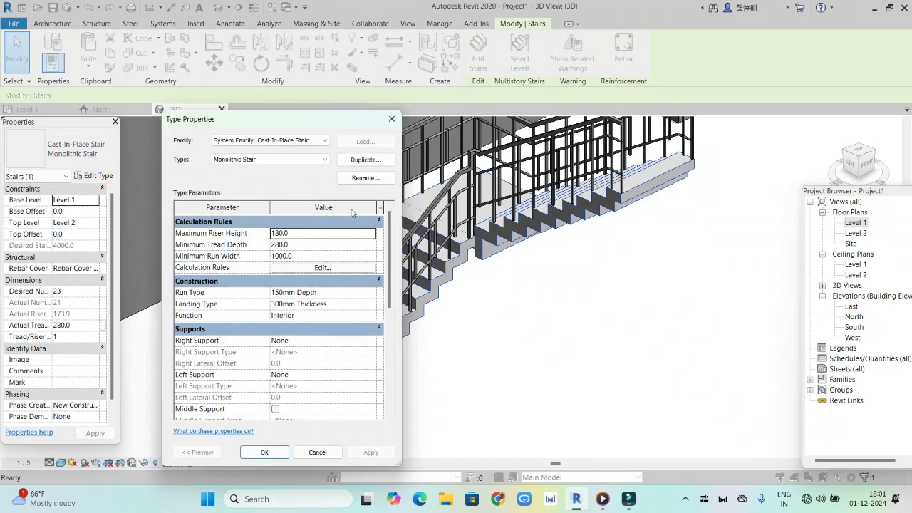
pyautogui.doubleClick(375, 294)
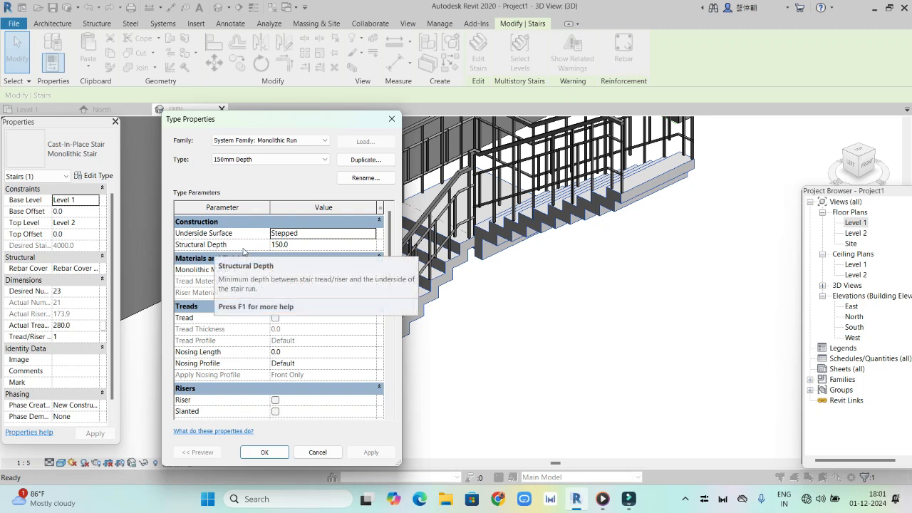
pyautogui.doubleClick(295, 245)
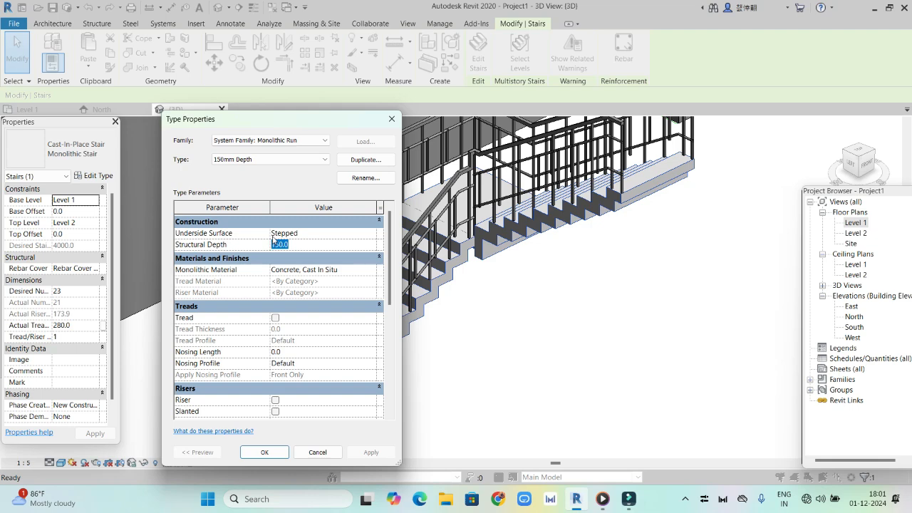
pyautogui.click(264, 452)
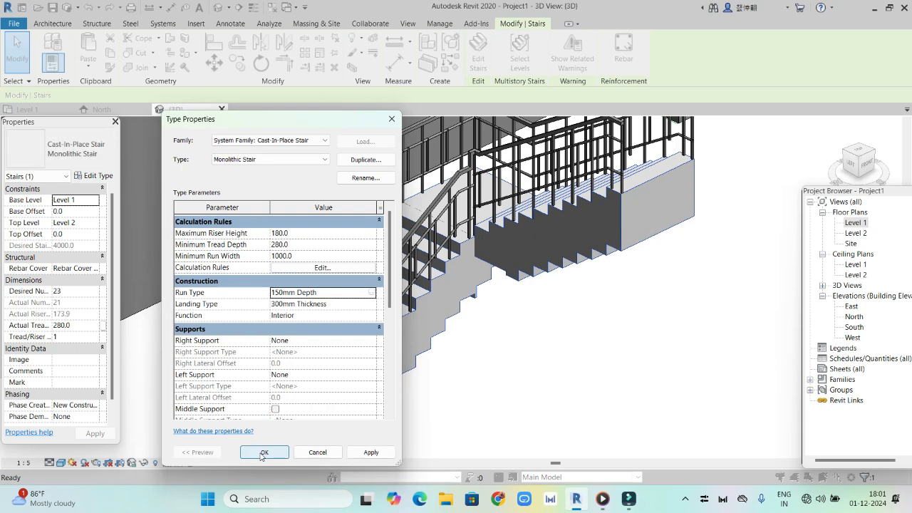
pyautogui.click(263, 452)
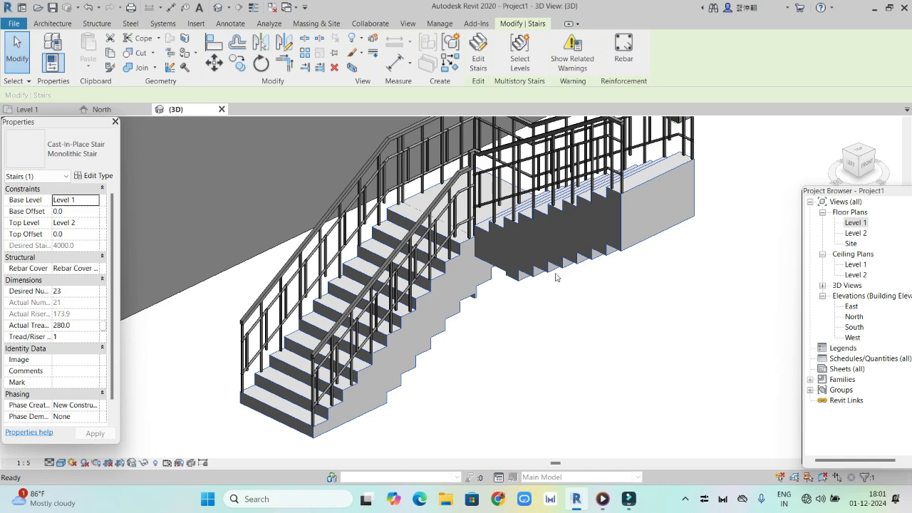
pyautogui.doubleClick(854, 327)
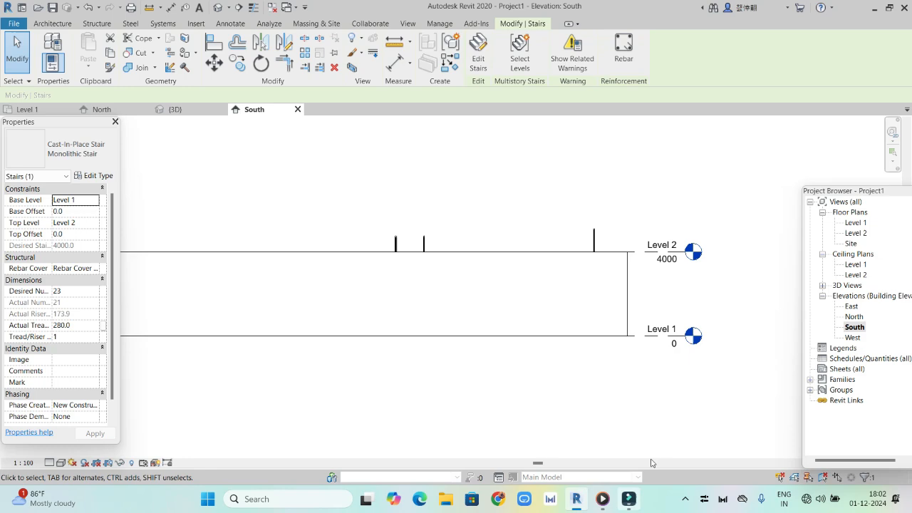
pyautogui.doubleClick(854, 223)
pyautogui.click(187, 109)
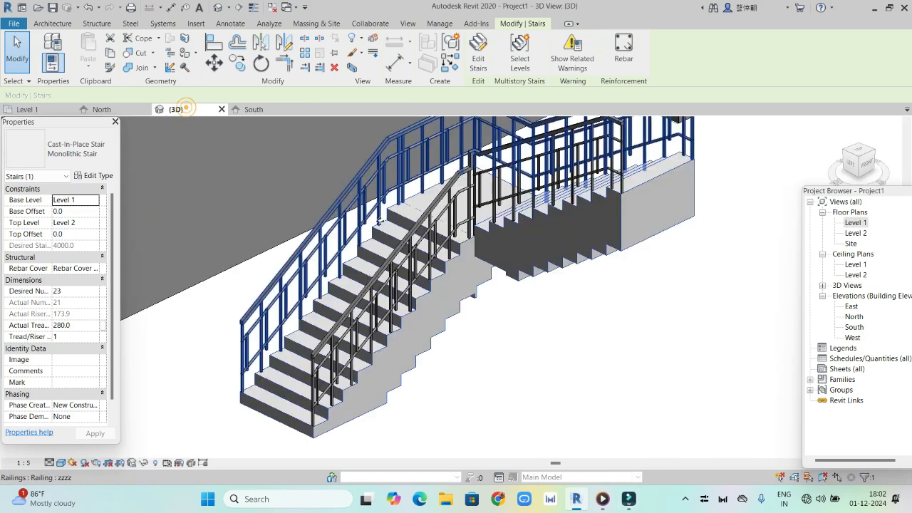
pyautogui.press('Escape')
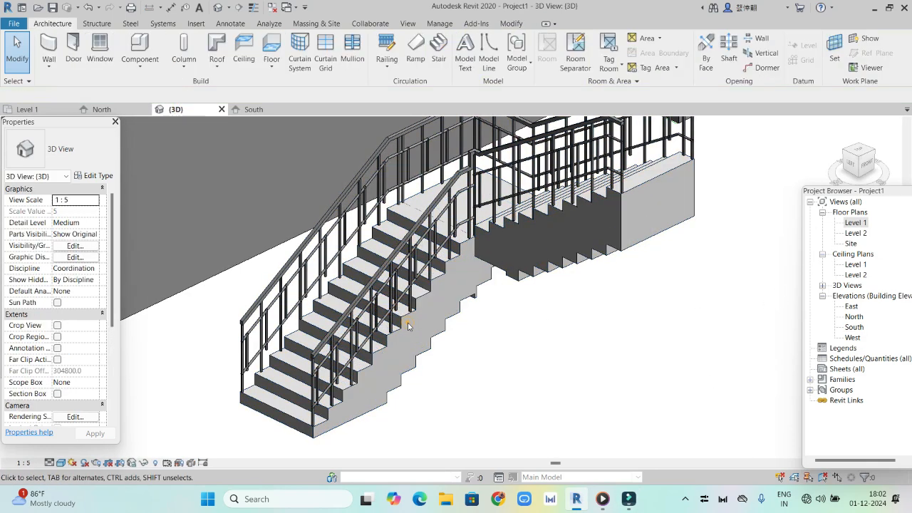
# Step: Set the structural depth of the monolithic stair's 150mm Depth run type to 4000 mm
pyautogui.click(394, 318)
pyautogui.click(91, 176)
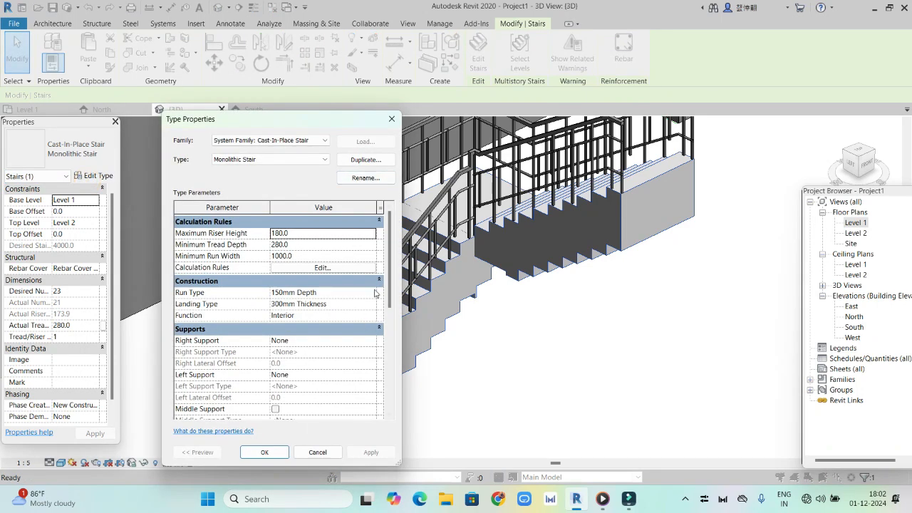
pyautogui.click(363, 298)
pyautogui.click(368, 293)
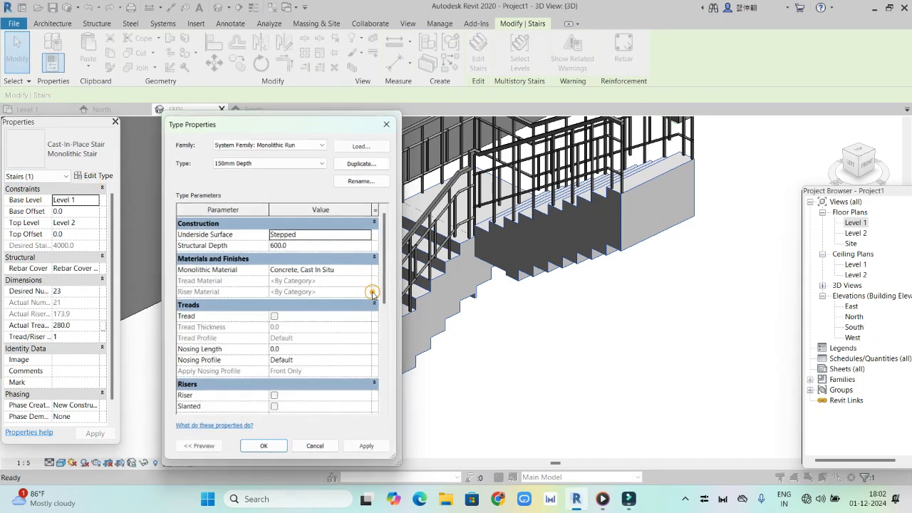
pyautogui.click(291, 244)
pyautogui.moveTo(294, 245); pyautogui.dragTo(270, 245)
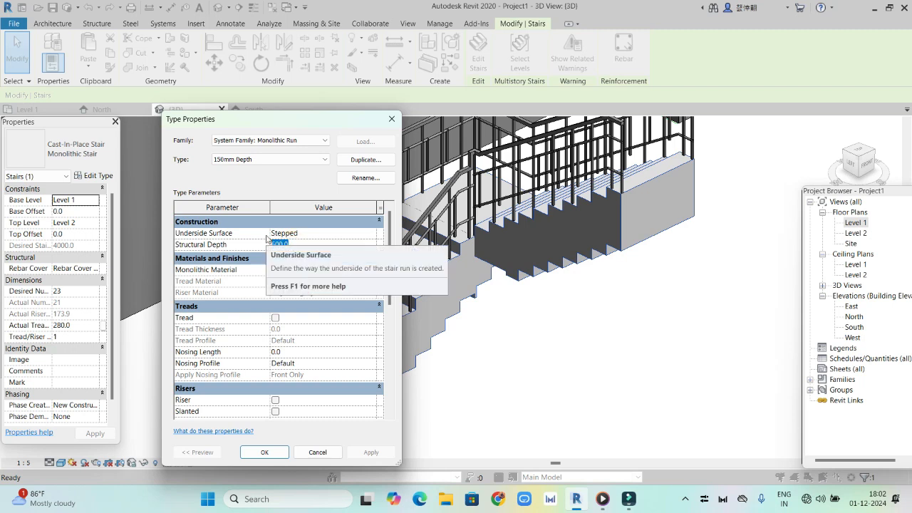
pyautogui.write('400')
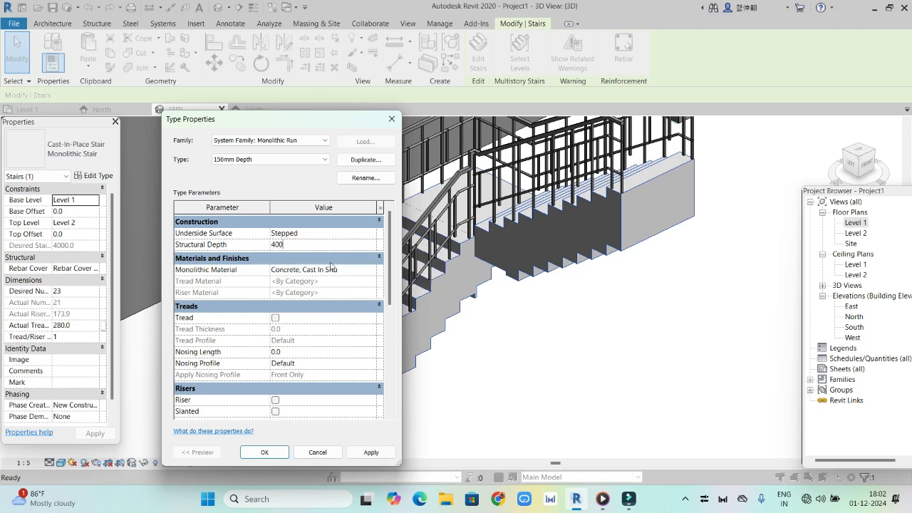
pyautogui.write('9')
pyautogui.press('BackSpace')
pyautogui.write('0')
pyautogui.click(351, 456)
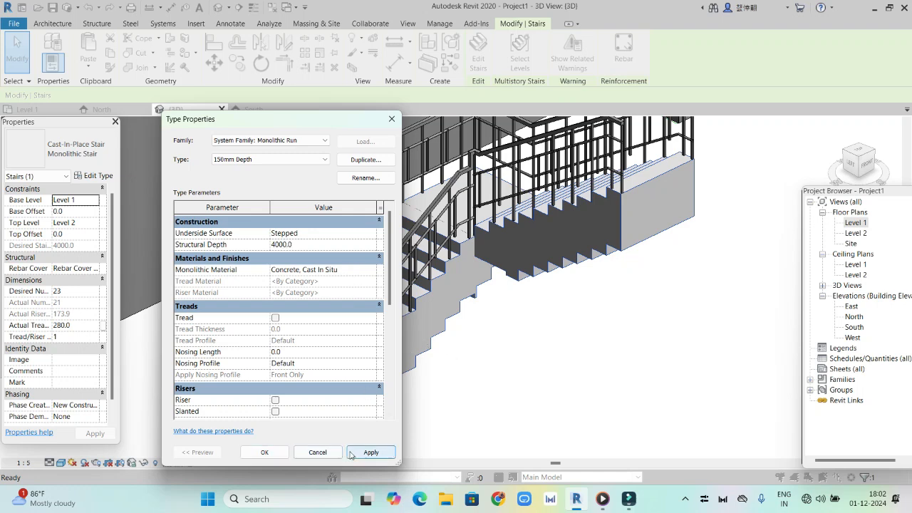
pyautogui.click(264, 453)
pyautogui.click(279, 457)
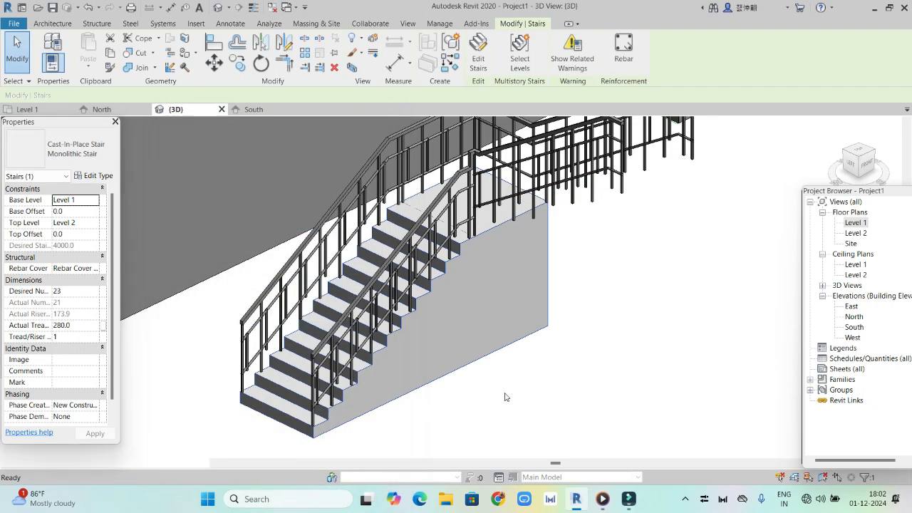
pyautogui.click(504, 394)
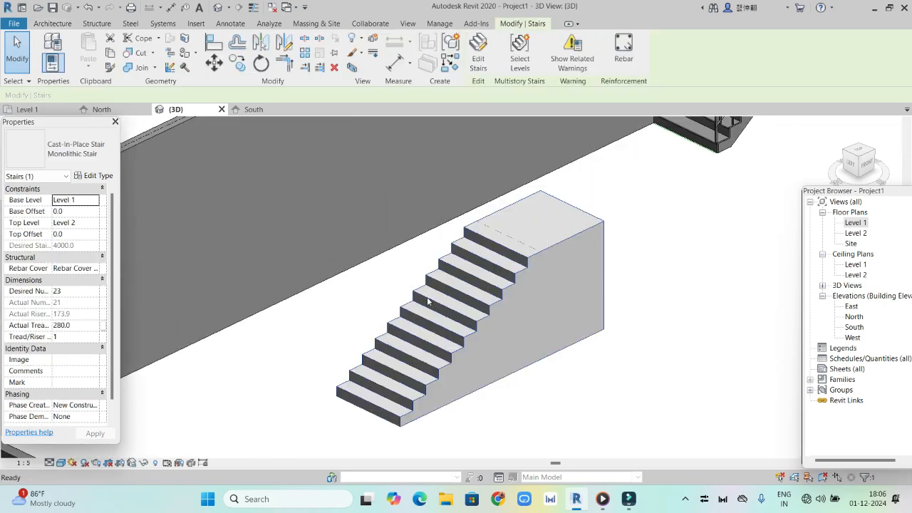
# Step: Enable both treads and risers in the monolithic stair's 150mm Depth run type and apply the change
pyautogui.scroll(4, 499, 328)
pyautogui.moveTo(476, 315); pyautogui.dragTo(611, 322, button='middle')
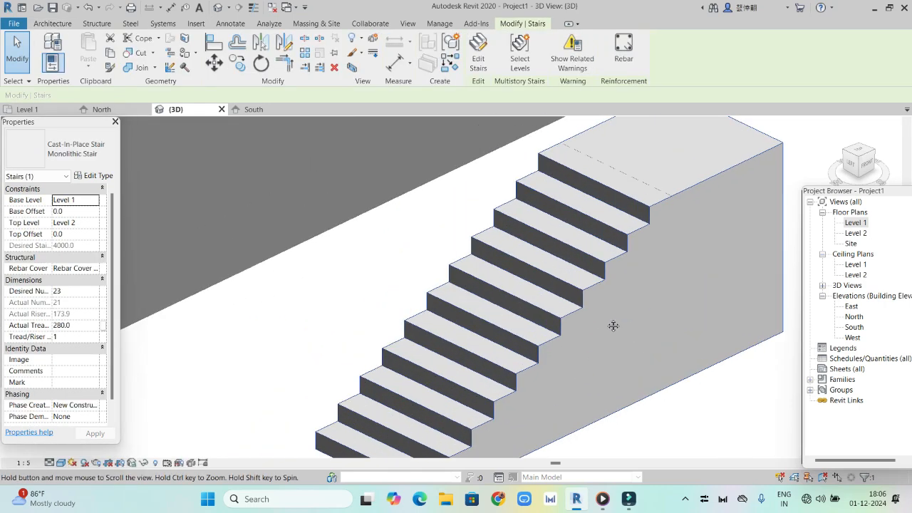
pyautogui.scroll(-3, 631, 259)
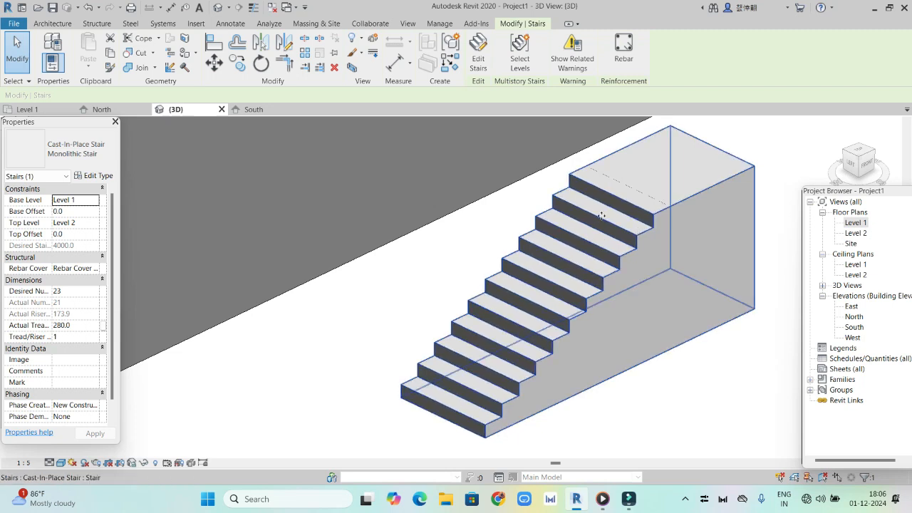
pyautogui.click(635, 241)
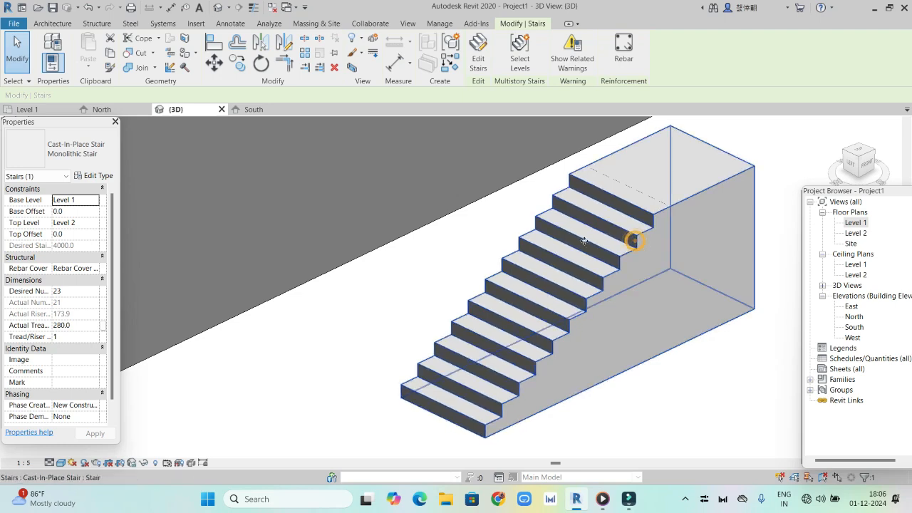
pyautogui.click(80, 178)
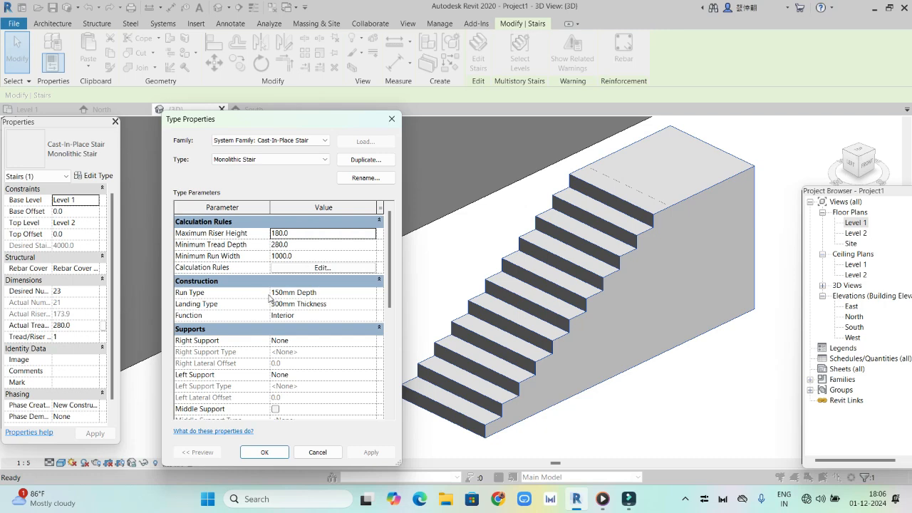
pyautogui.click(367, 294)
pyautogui.click(370, 292)
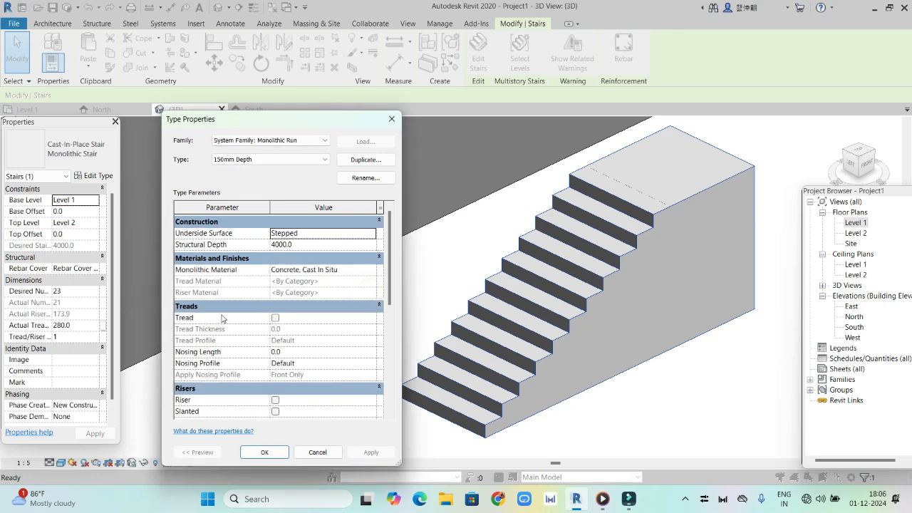
pyautogui.scroll(-2, 200, 322)
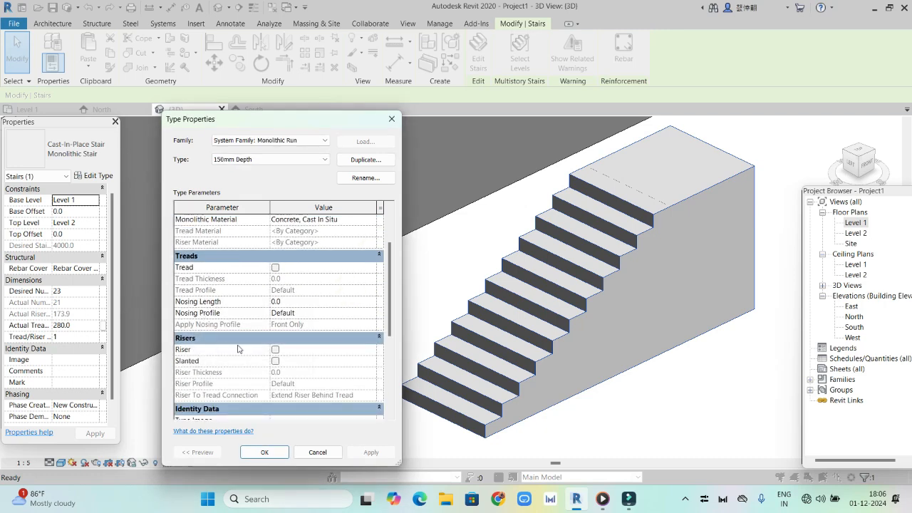
pyautogui.click(275, 267)
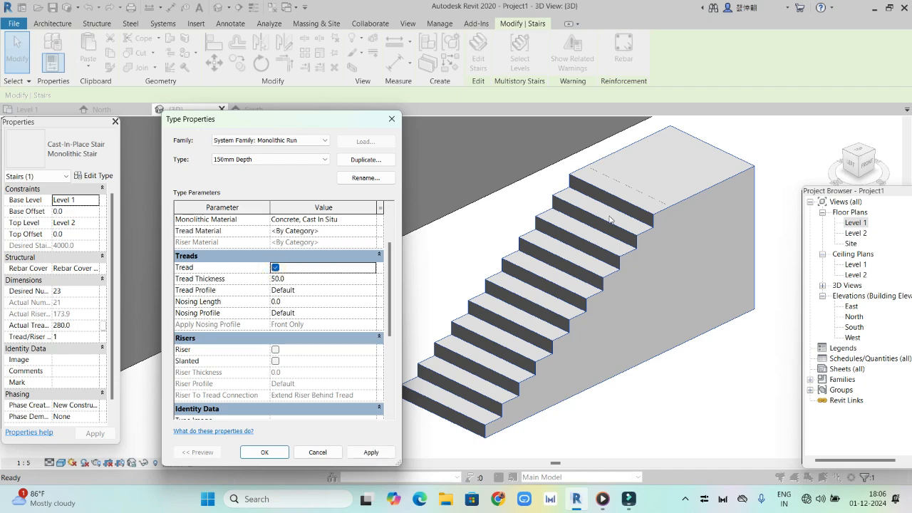
pyautogui.click(275, 349)
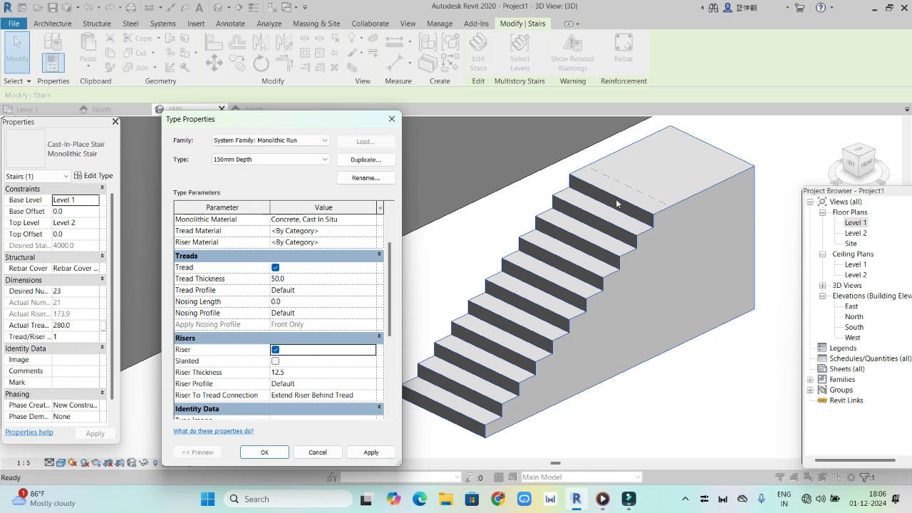
pyautogui.click(371, 452)
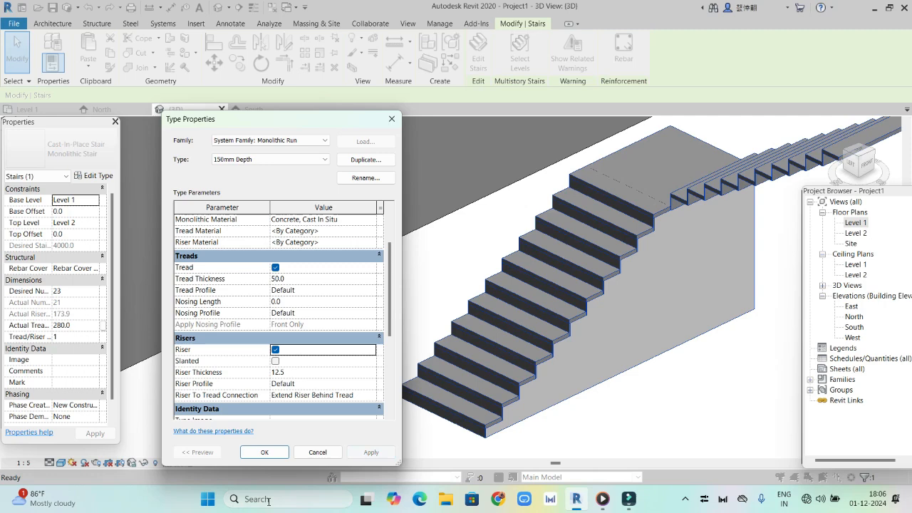
pyautogui.click(265, 453)
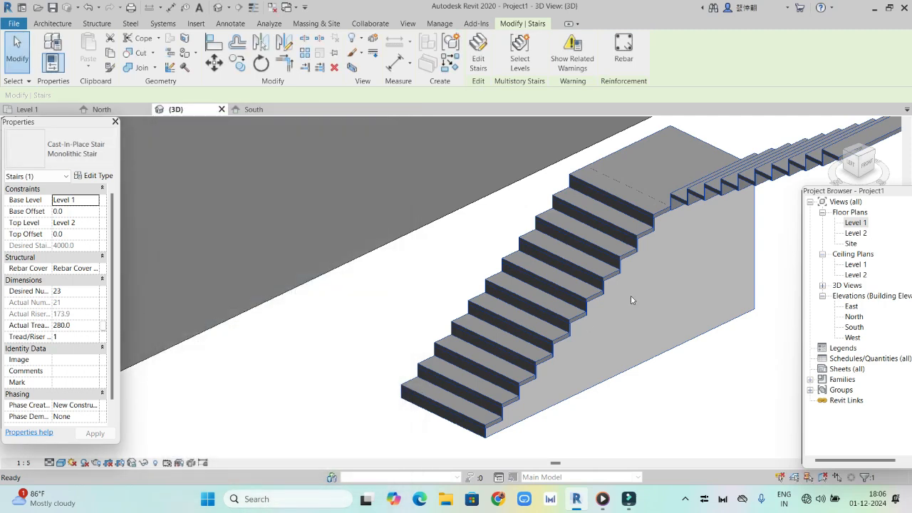
# Step: Examine the treads and risers on the lower and upper runs of the monolithic stair in the 3D view
pyautogui.click(646, 405)
pyautogui.scroll(3, 642, 273)
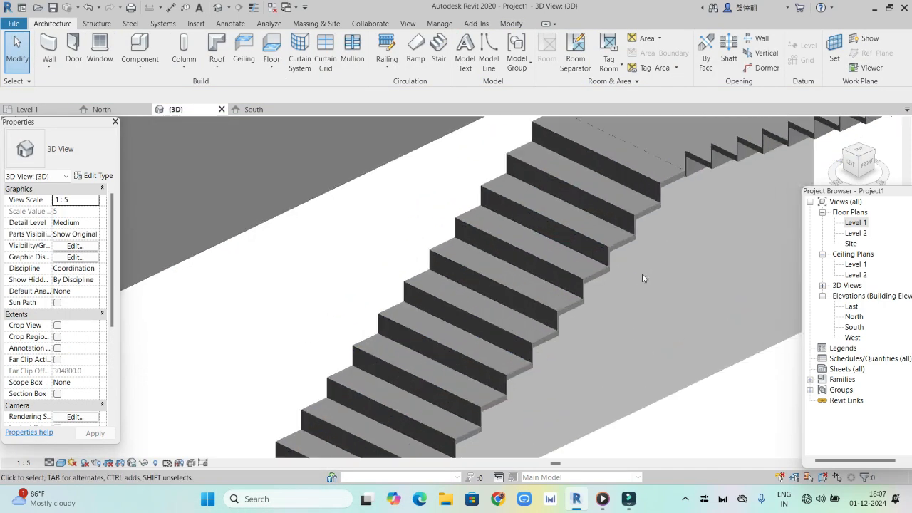
pyautogui.scroll(2, 620, 281)
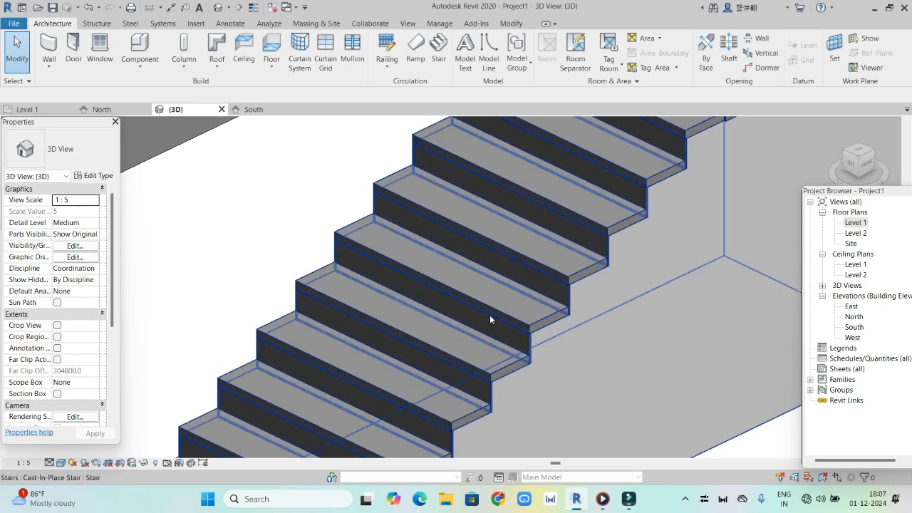
pyautogui.scroll(-1, 562, 335)
pyautogui.scroll(-1, 590, 348)
pyautogui.scroll(-1, 729, 294)
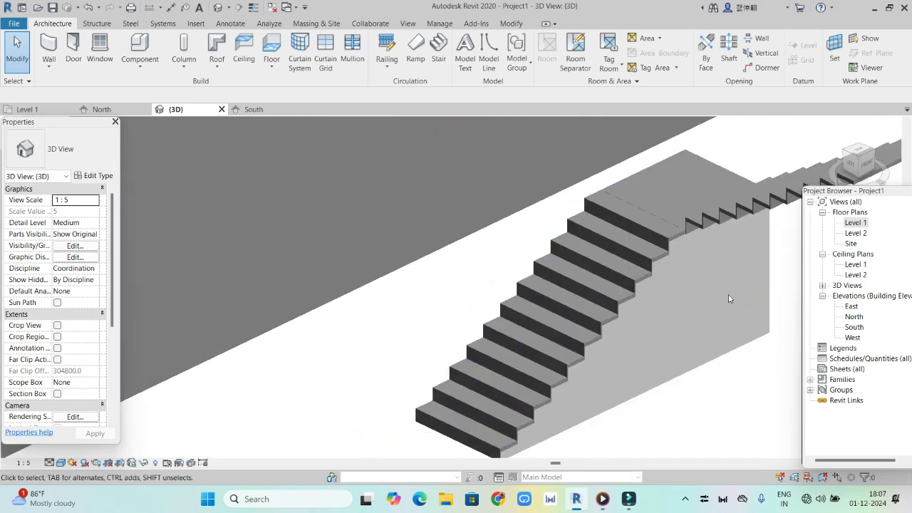
pyautogui.moveTo(683, 326); pyautogui.dragTo(415, 326, button='middle')
pyautogui.click(597, 178)
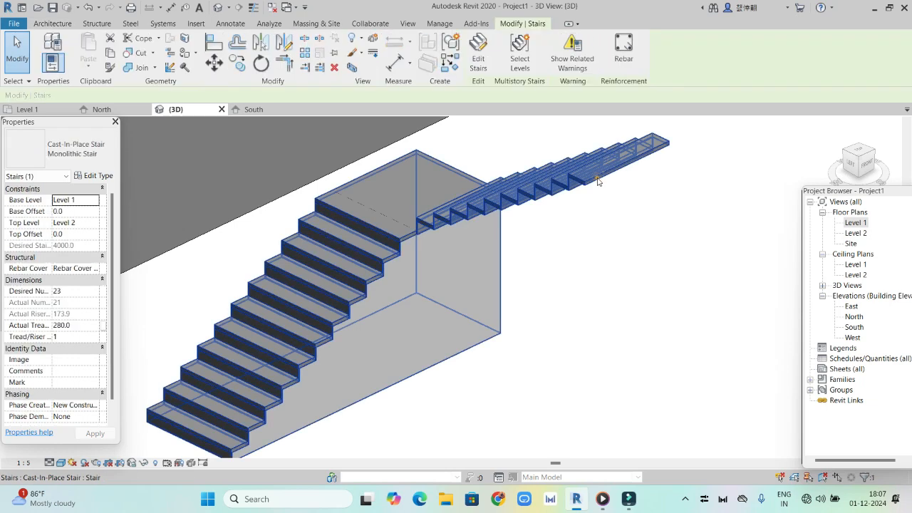
pyautogui.press('Escape')
pyautogui.scroll(-3, 485, 360)
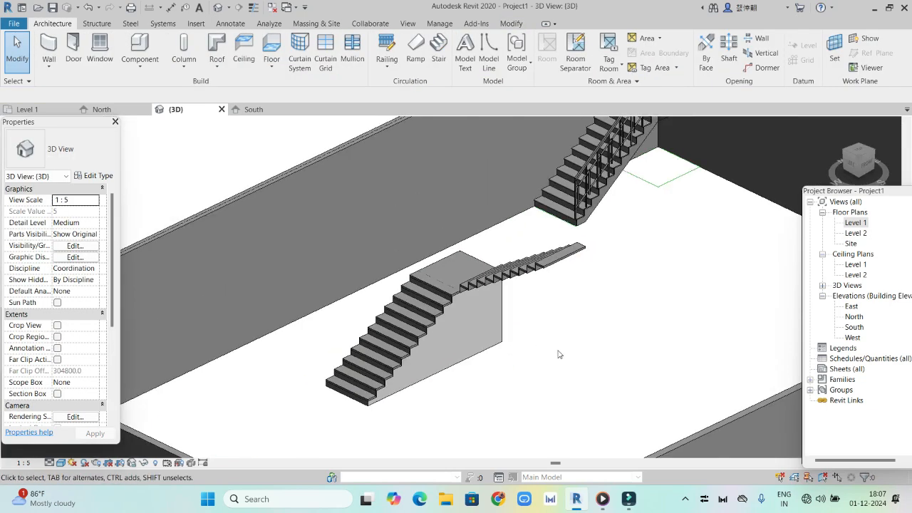